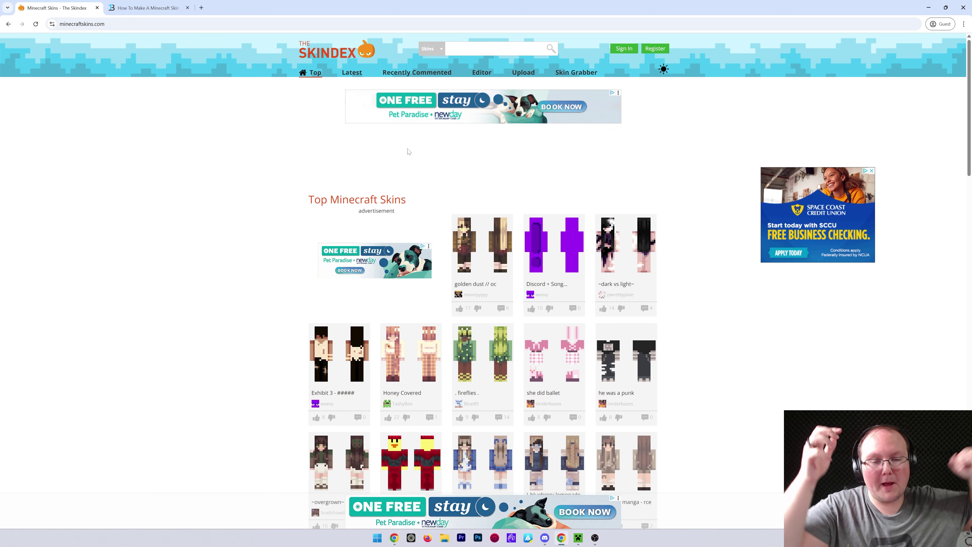
Browse the Top Minecraft Skins list, then switch to the 'How To Make A Minecraft Skin' article
scroll(409, 101, down, 2)
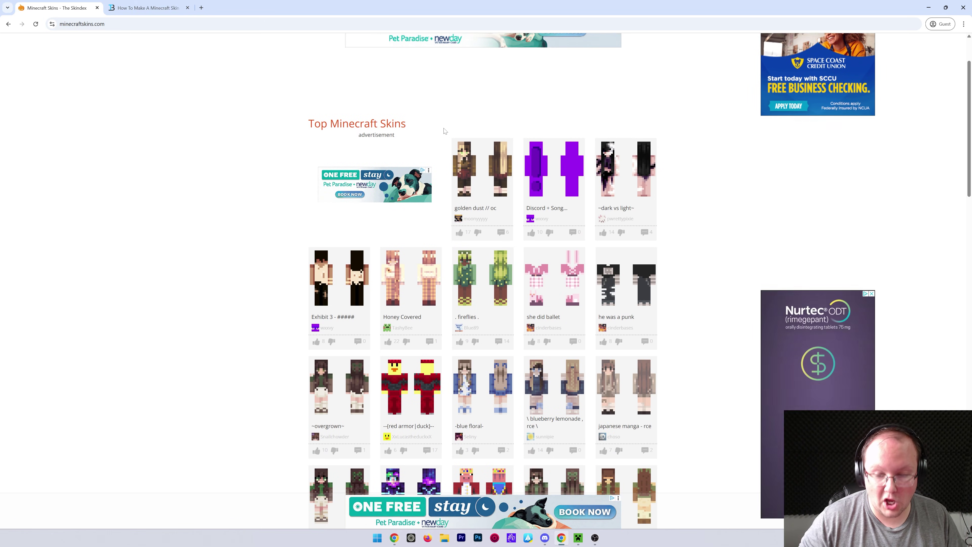
scroll(442, 126, up, 2)
scroll(442, 126, up, 1)
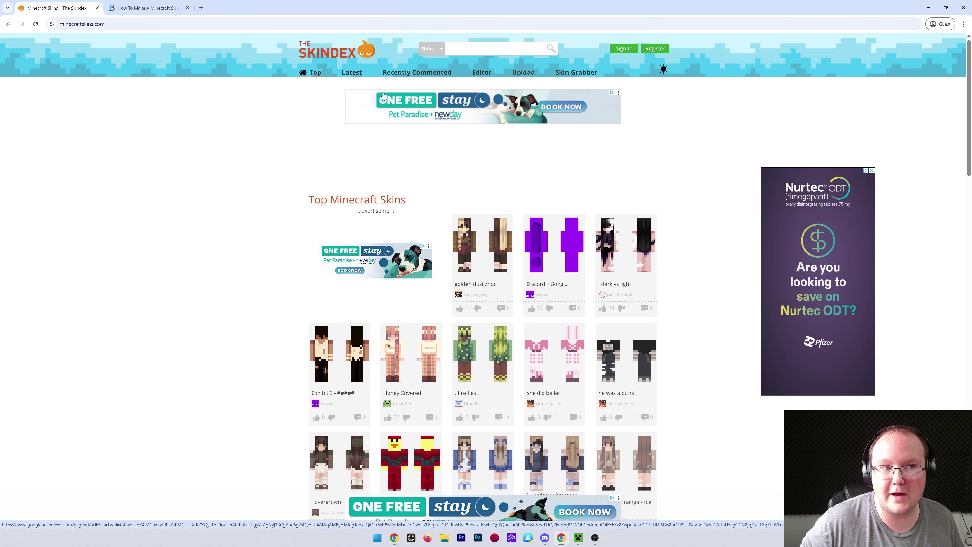
click(150, 7)
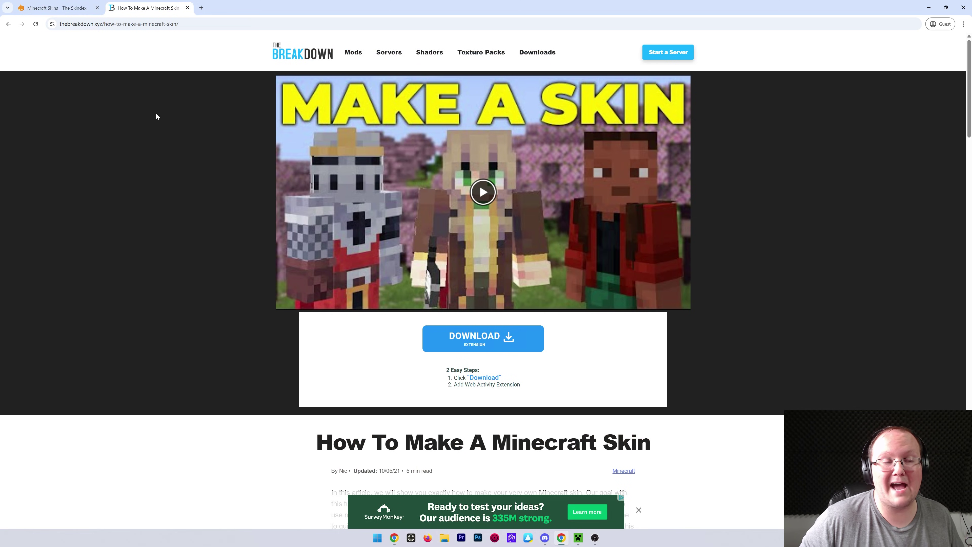
Scroll the skin-making article down to its Skin Editor link and open the Minecraft Skin Editor
scroll(168, 122, down, 8)
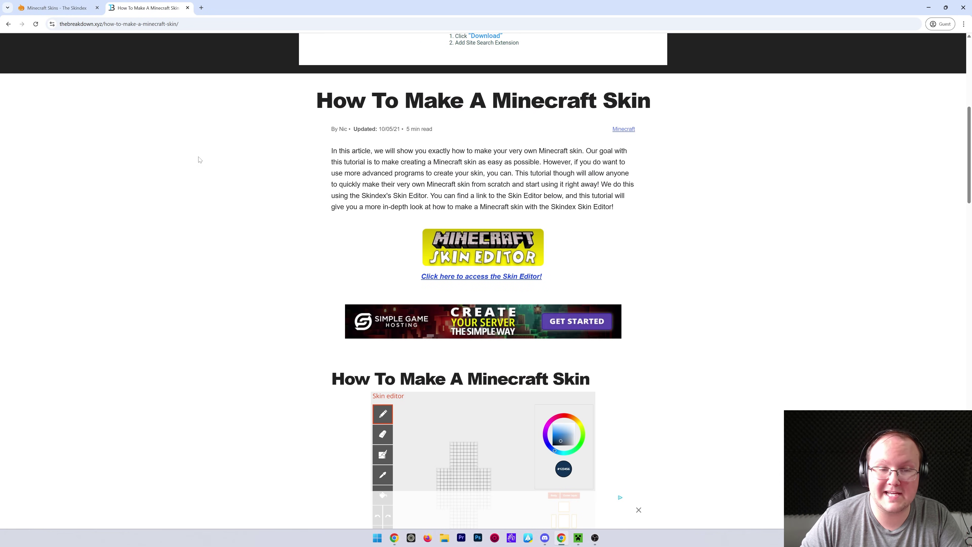
scroll(188, 149, down, 3)
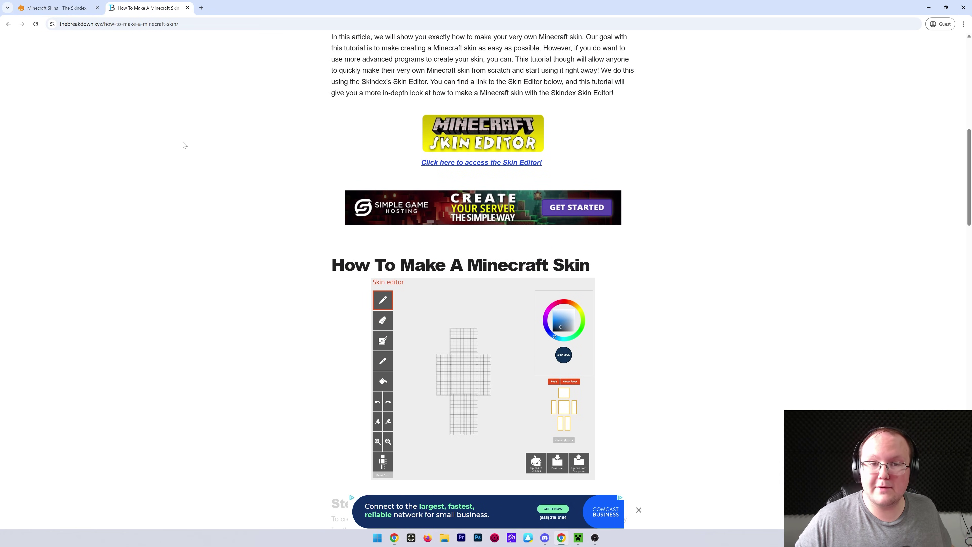
click(76, 10)
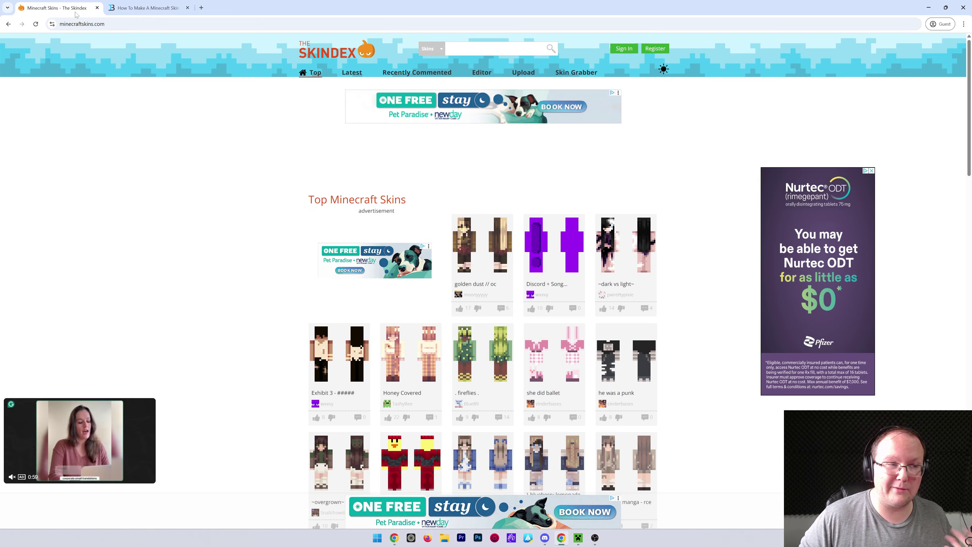
click(169, 8)
scroll(490, 192, up, 5)
scroll(490, 191, down, 4)
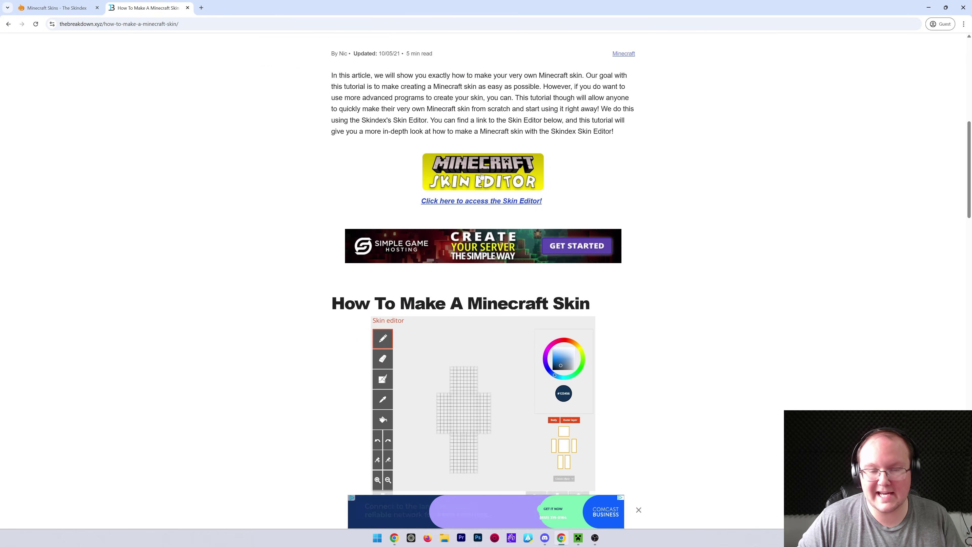
click(490, 191)
scroll(358, 256, down, 2)
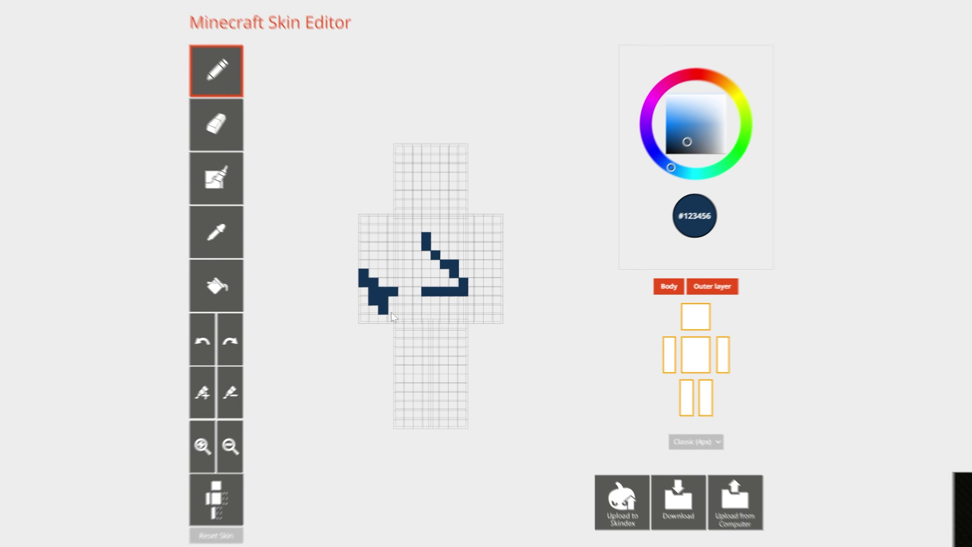
Rotate the drawn skin's 3-D preview to a side view and back to face front
drag(394, 317, 436, 173)
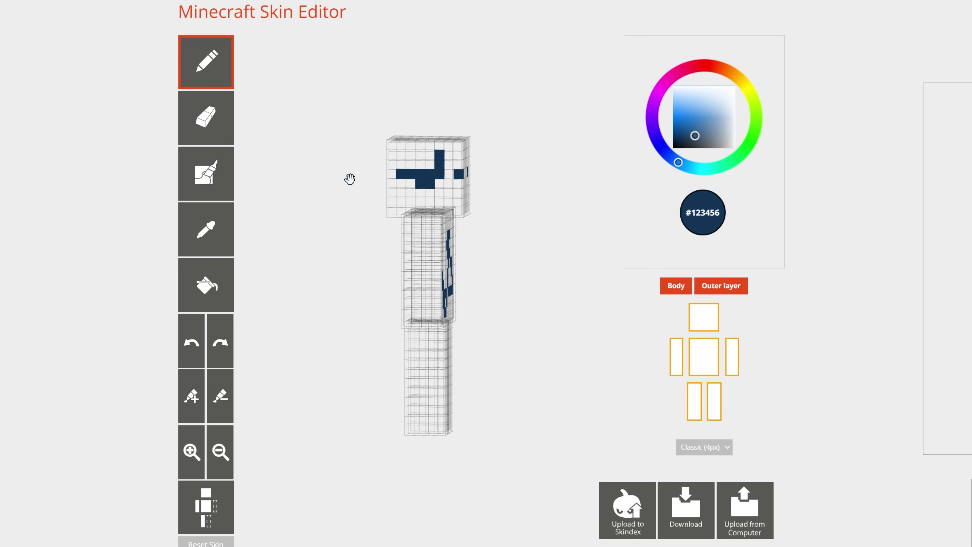
drag(349, 179, 423, 170)
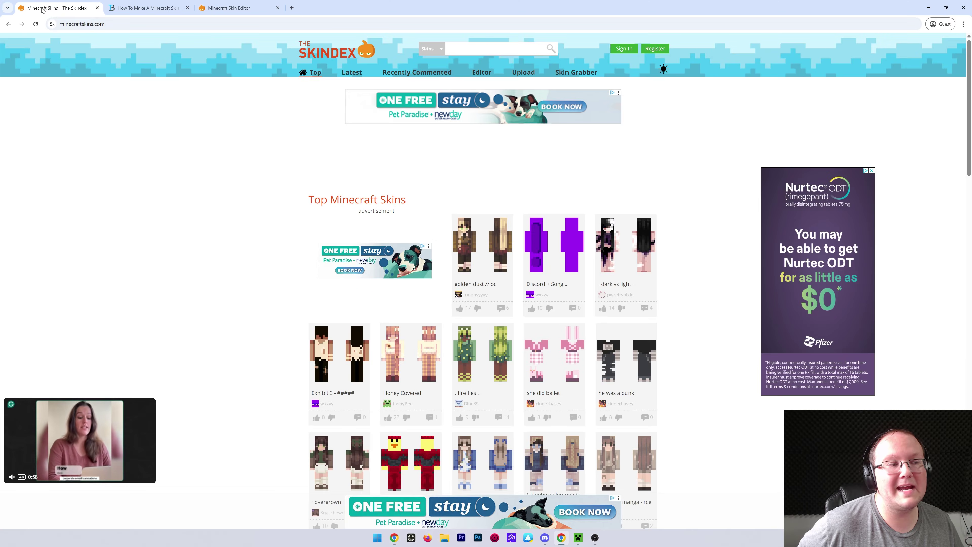
Search The Skindex for 'knight' skins
click(499, 48)
text(knight)
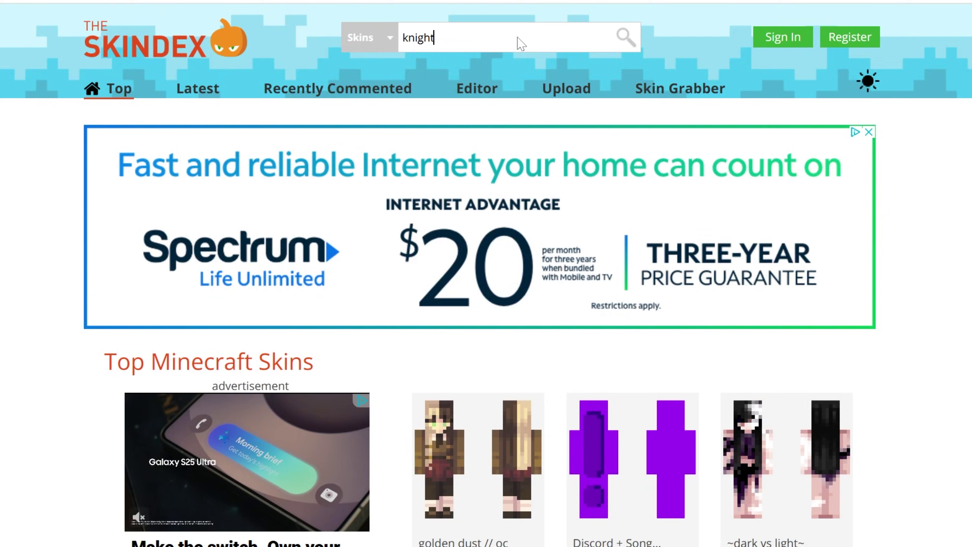
key(Return)
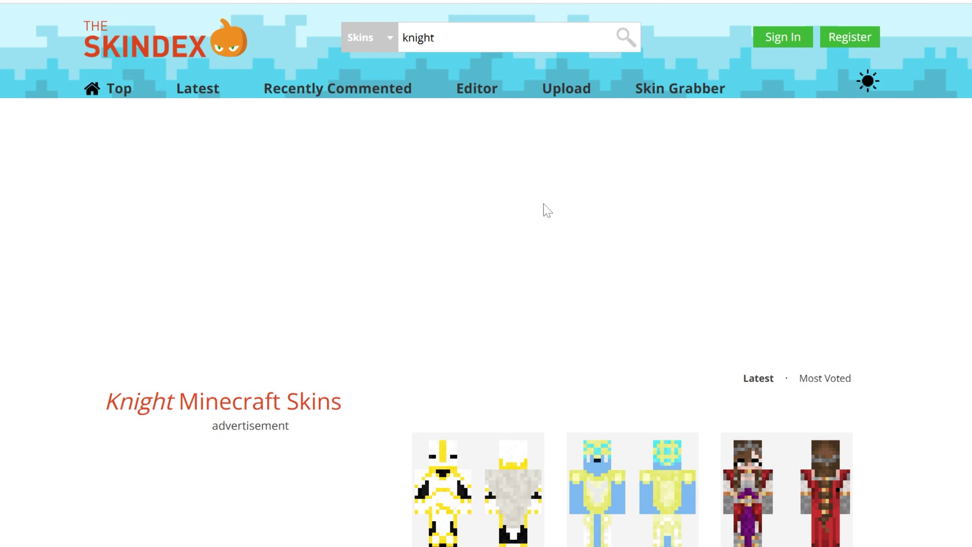
Scroll the knight results, open the Golden Knight skin, and dismiss the full-page ad
scroll(555, 207, down, 4)
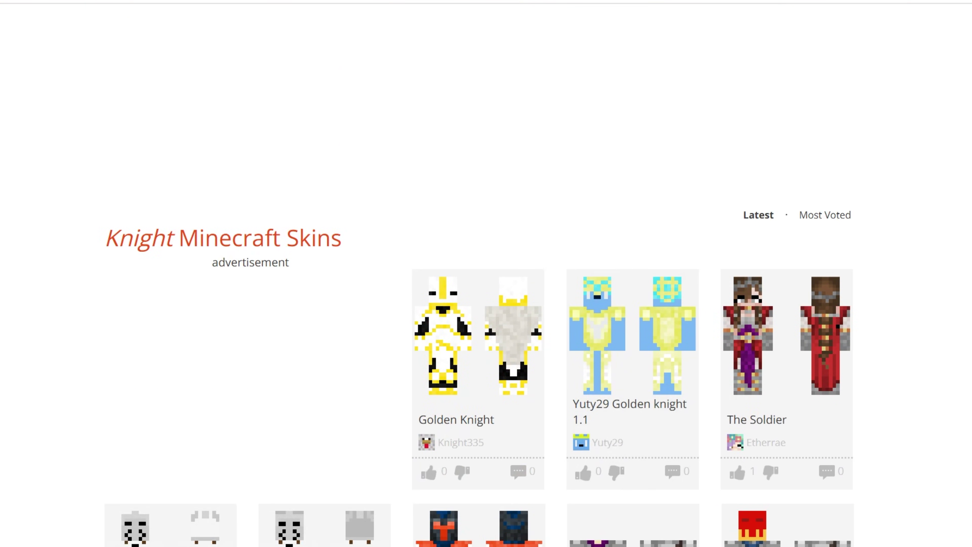
scroll(953, 415, down, 6)
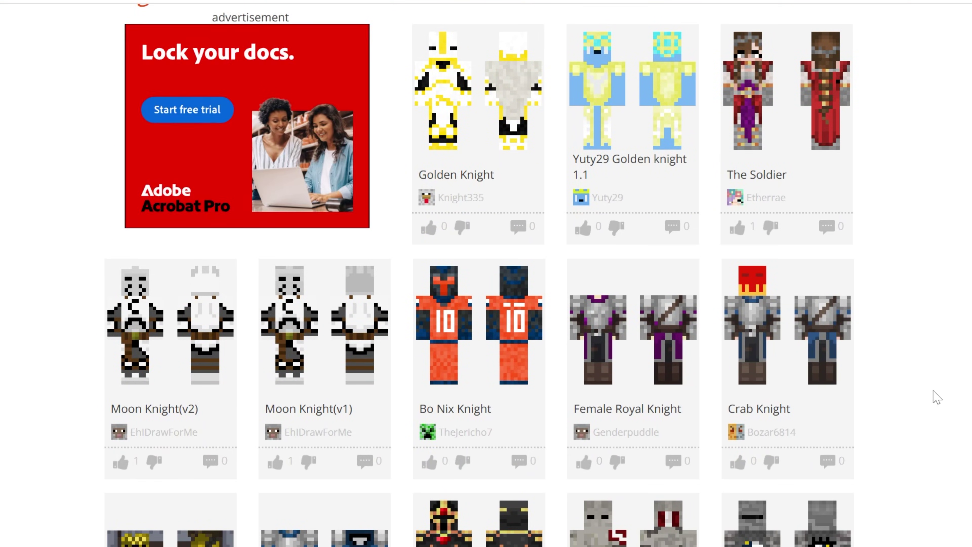
scroll(939, 395, up, 4)
scroll(944, 397, down, 2)
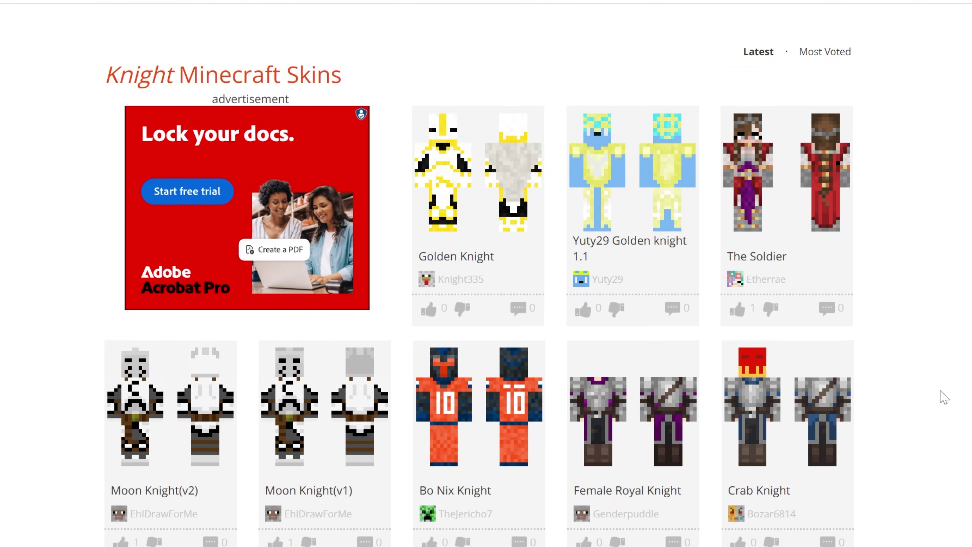
scroll(944, 397, down, 2)
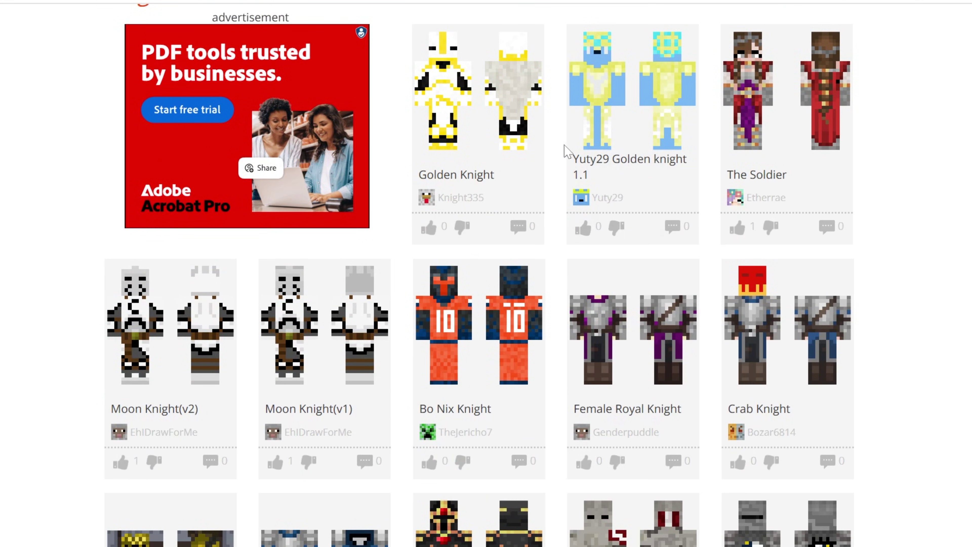
scroll(489, 254, up, 3)
click(489, 255)
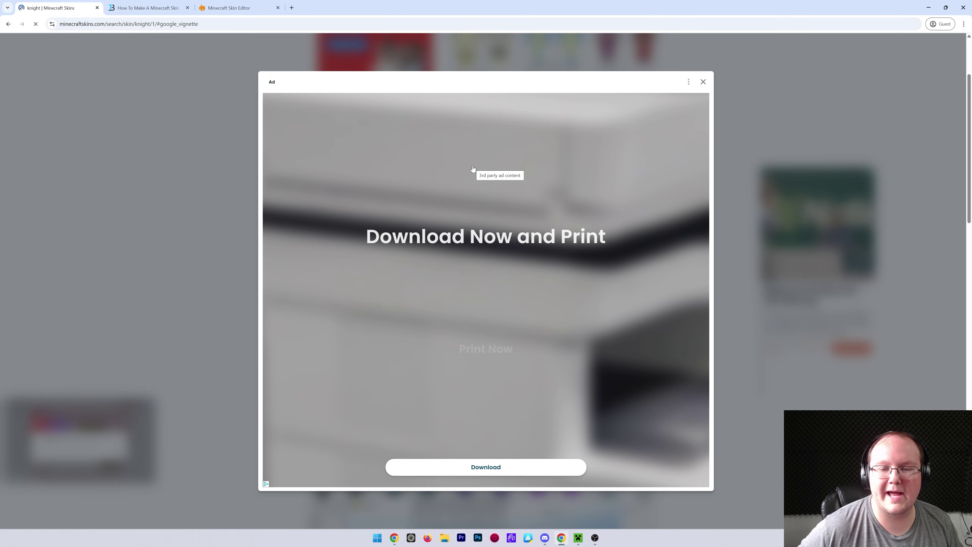
click(704, 82)
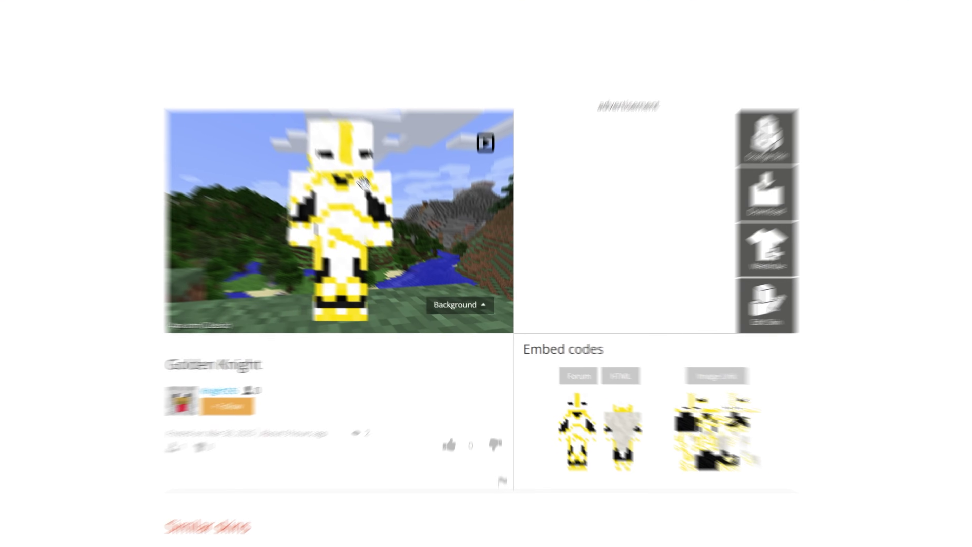
Spin the Golden Knight model, then save it to Downloads as 2025_03_30_golden-knight-23152884.png
drag(422, 212, 462, 239)
drag(433, 118, 325, 133)
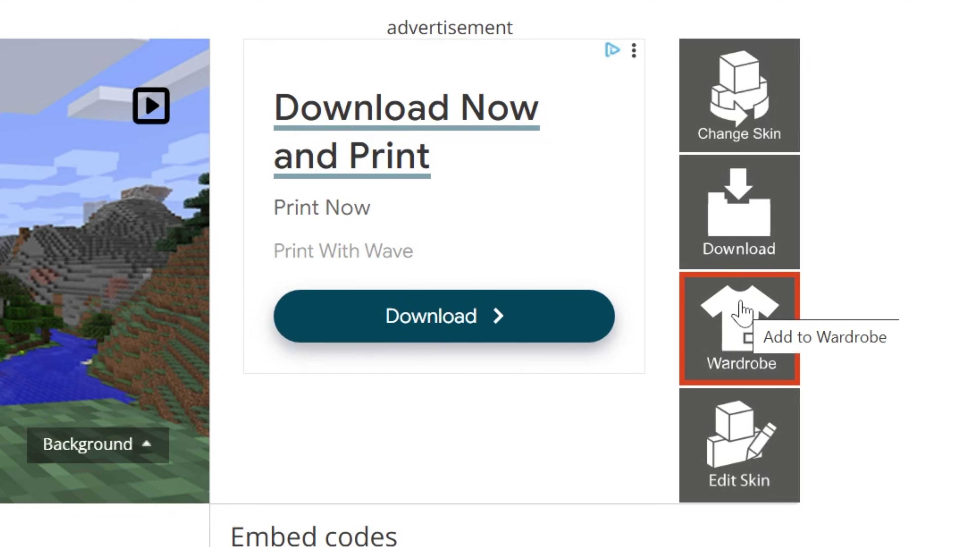
click(730, 226)
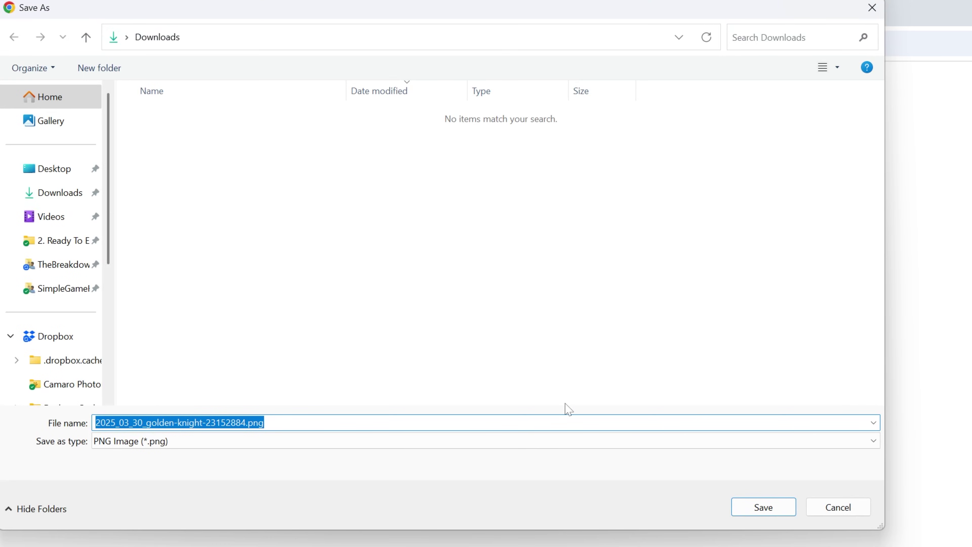
click(263, 423)
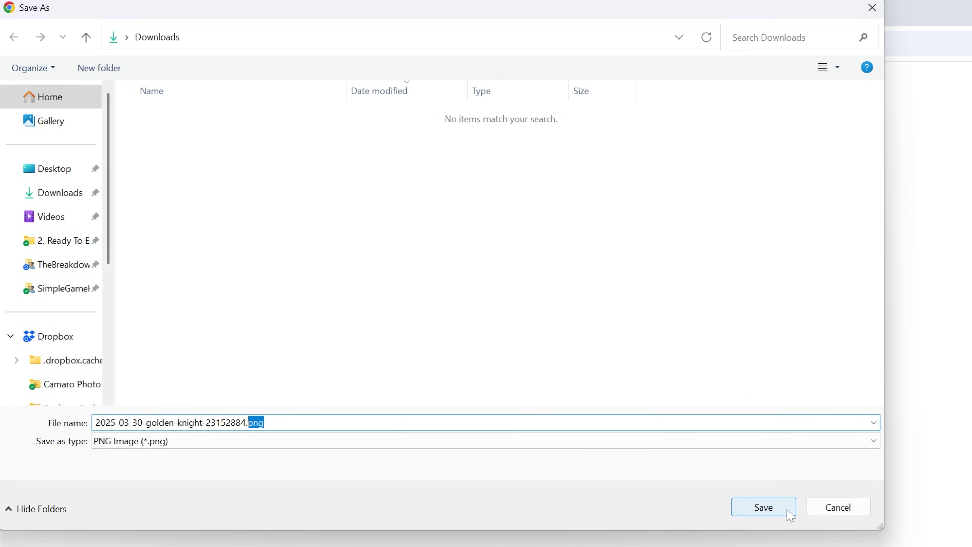
click(774, 517)
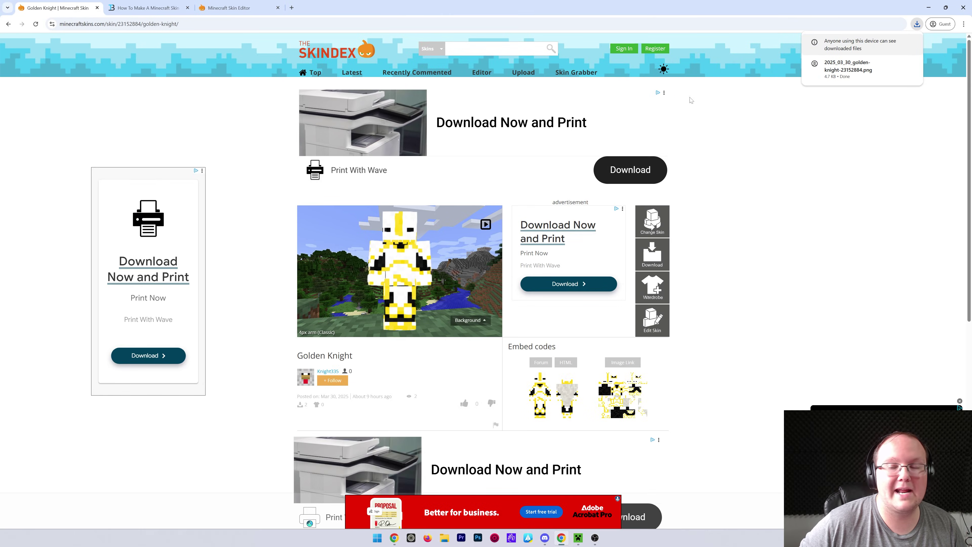
Bring up Minecraft Launcher's skin library and apply Sunny as the current skin
key(super+d)
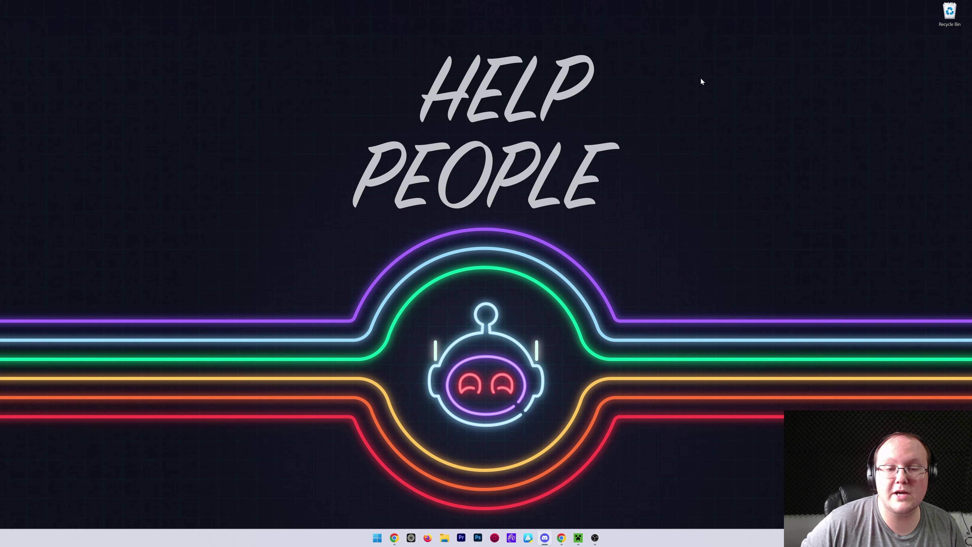
click(596, 492)
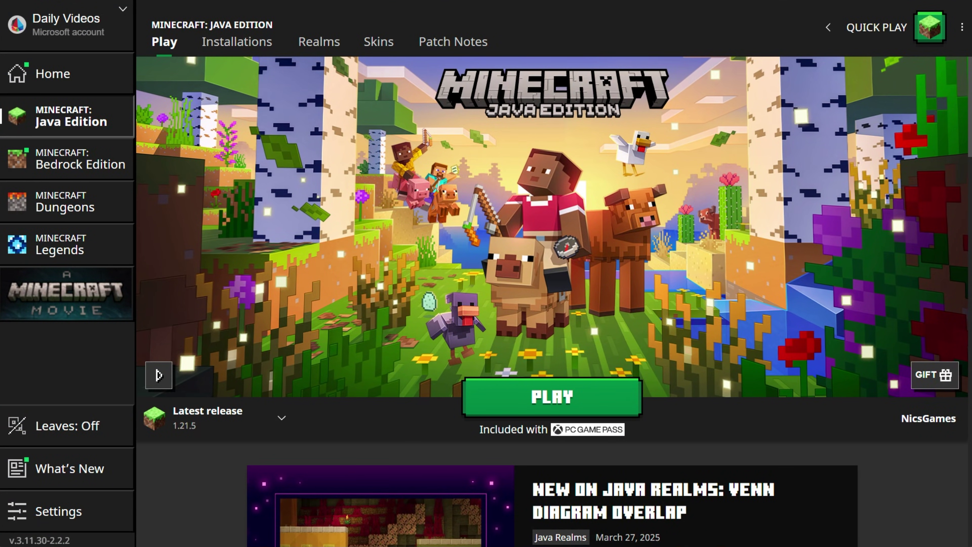
click(370, 42)
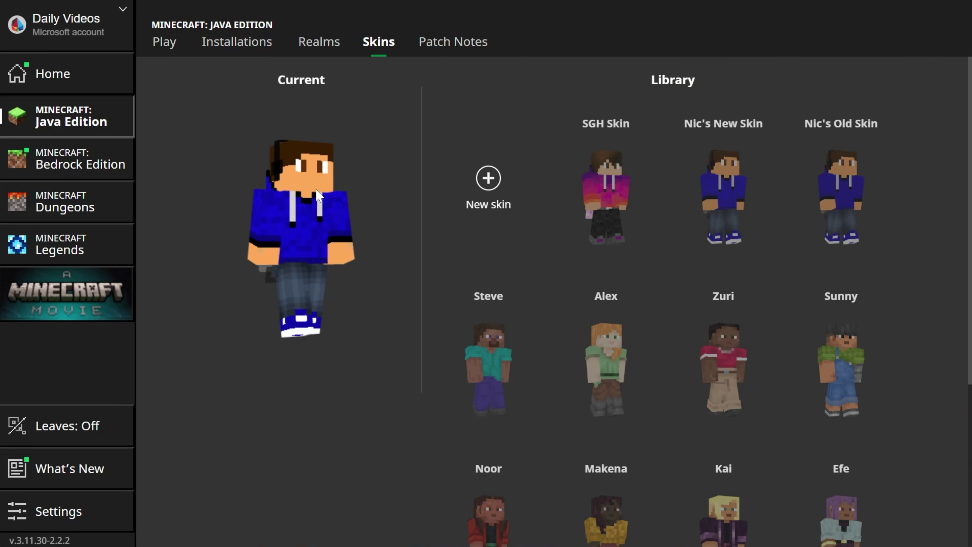
scroll(789, 216, down, 5)
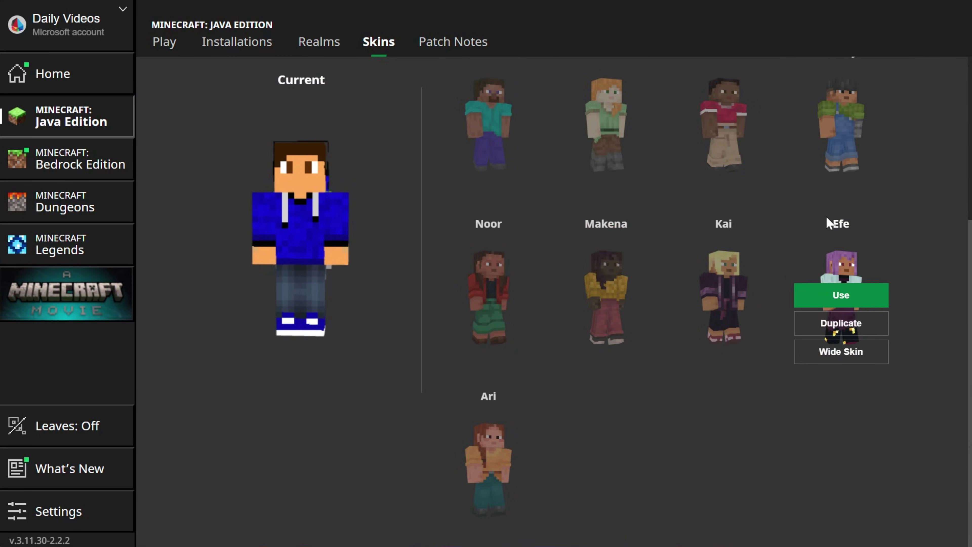
mouse_move(511, 447)
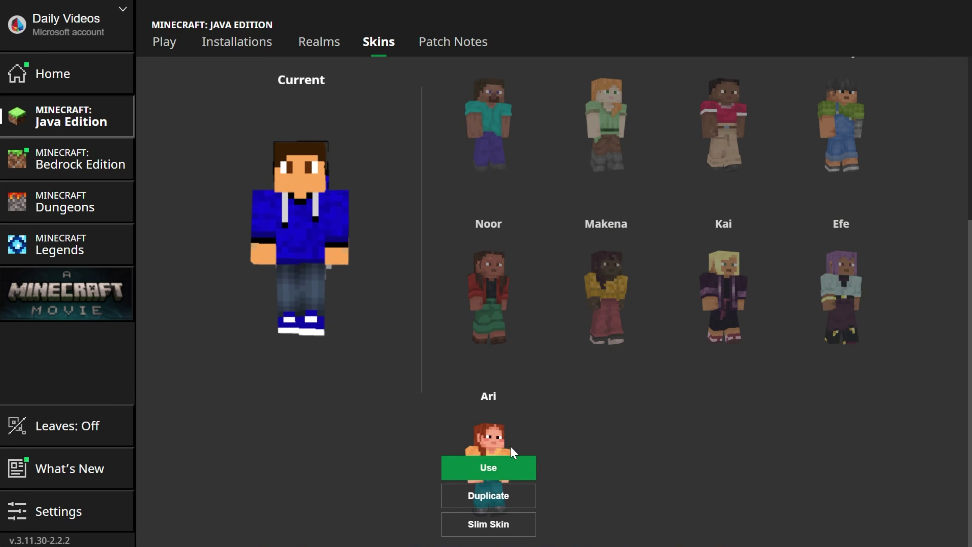
scroll(799, 384, up, 2)
mouse_move(825, 245)
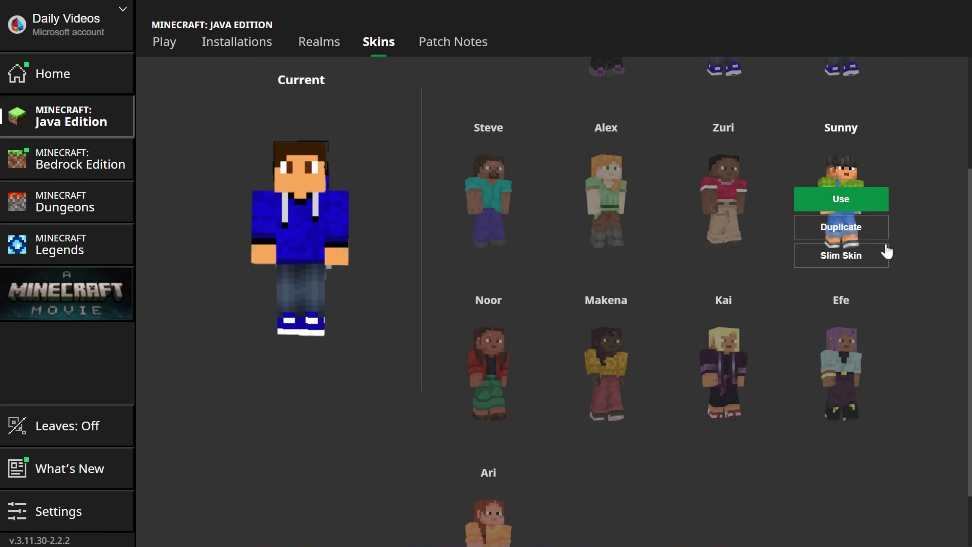
click(835, 207)
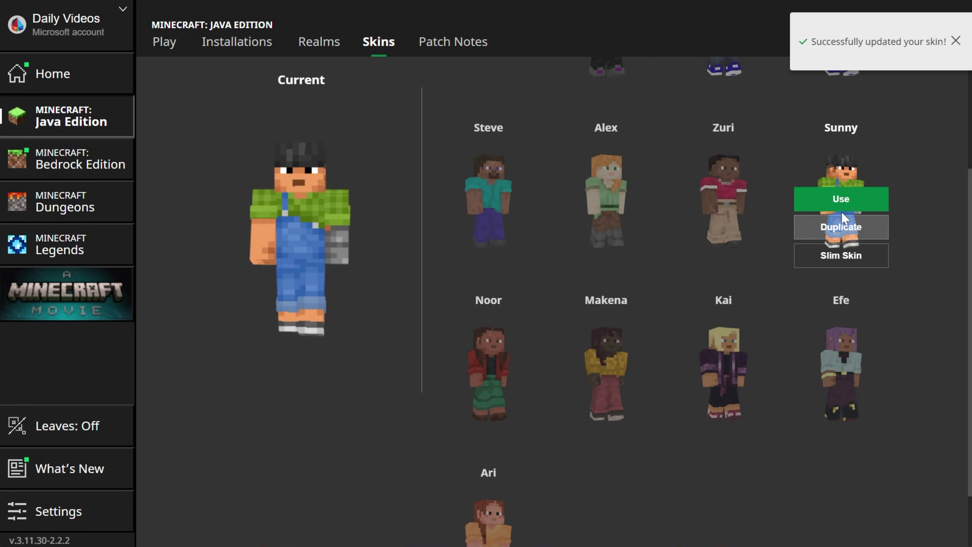
Start a new library skin and name it SimpleGameHosting
scroll(571, 252, up, 4)
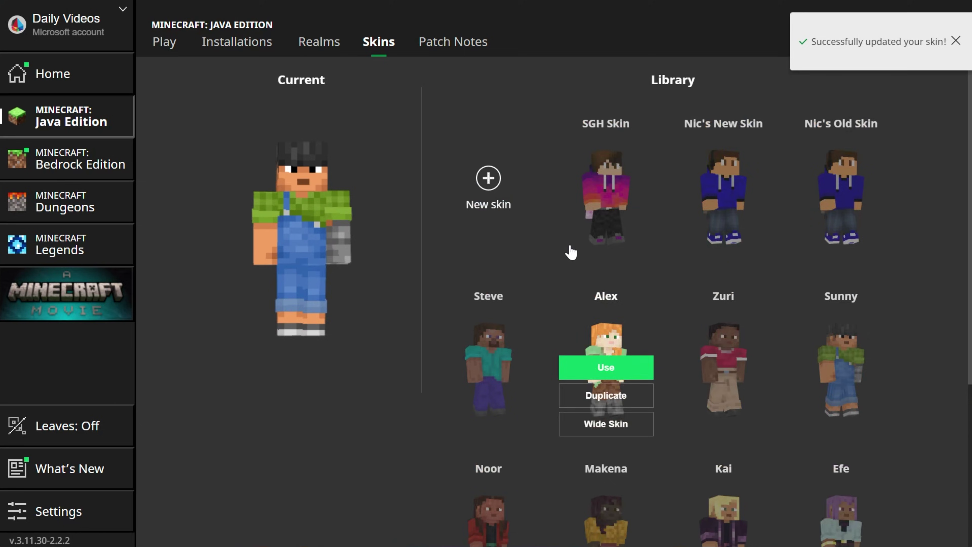
click(486, 183)
click(487, 88)
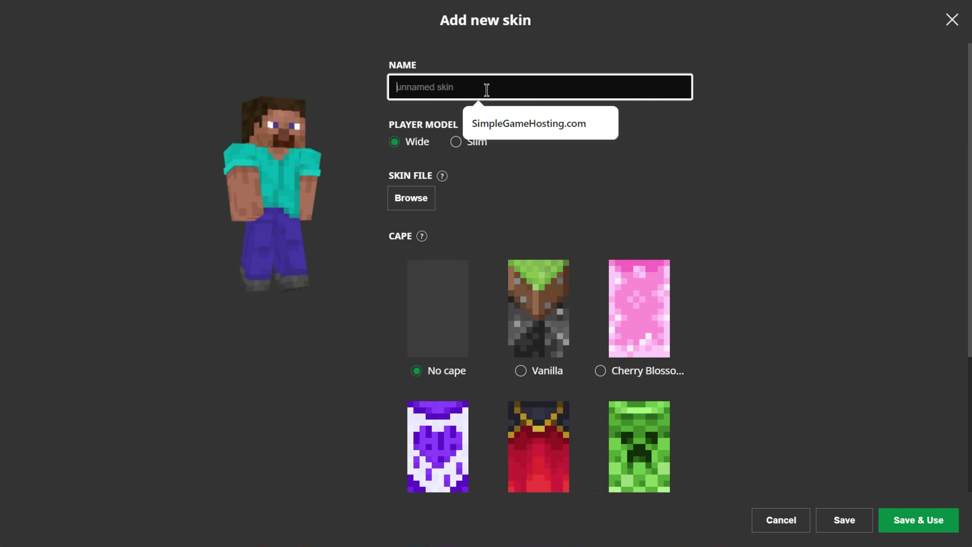
text(SimpleGameHO)
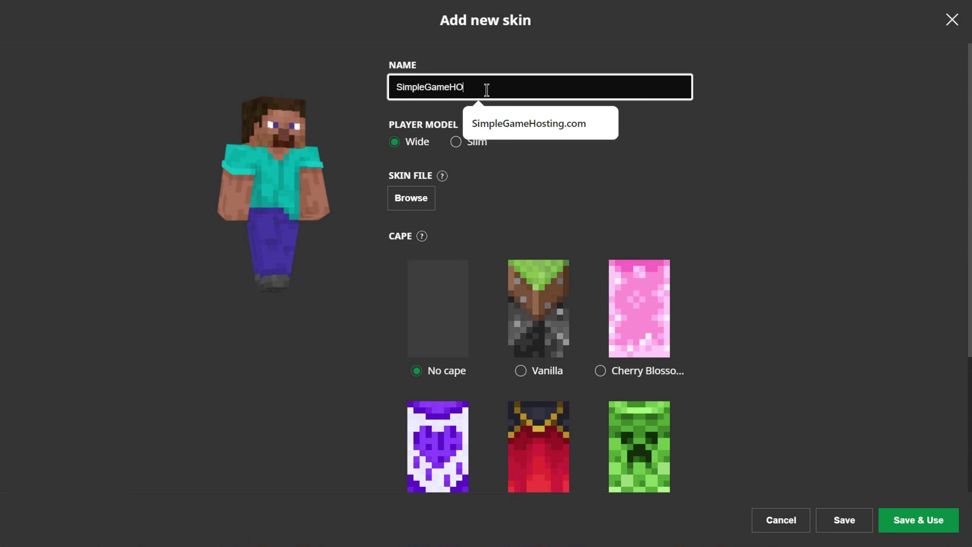
text(sting)
key(BackSpace)
key(BackSpace)
key(BackSpace)
key(BackSpace)
key(BackSpace)
key(BackSpace)
text(osting)
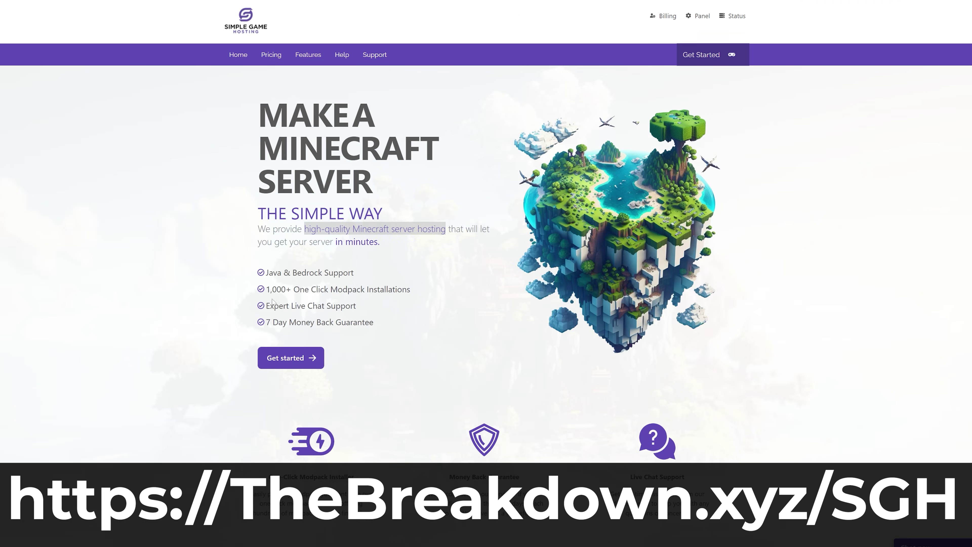
Browse Simple Game Hosting: filter modpacks to 1.20.1, test server pings, and list Forge versions
drag(272, 303, 356, 306)
scroll(357, 305, down, 5)
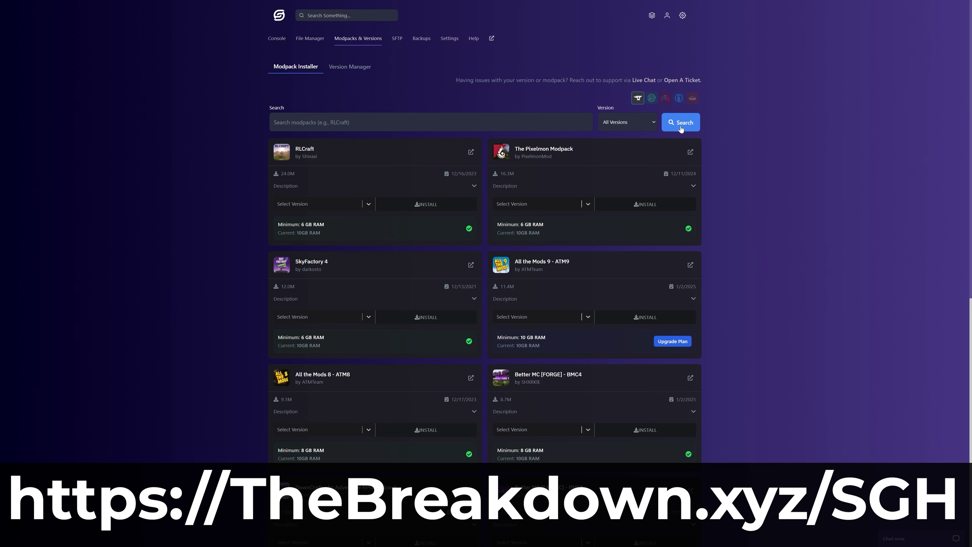
click(647, 122)
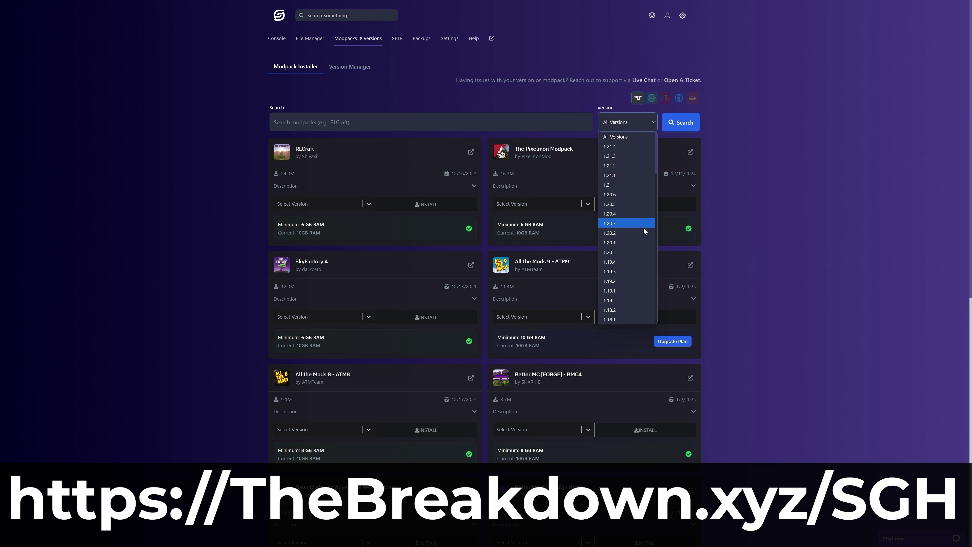
click(626, 243)
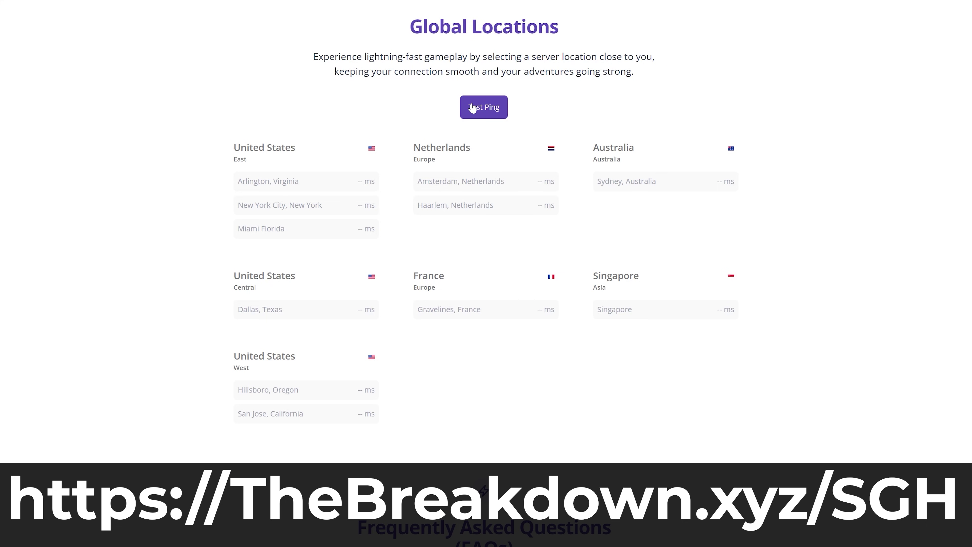
click(473, 108)
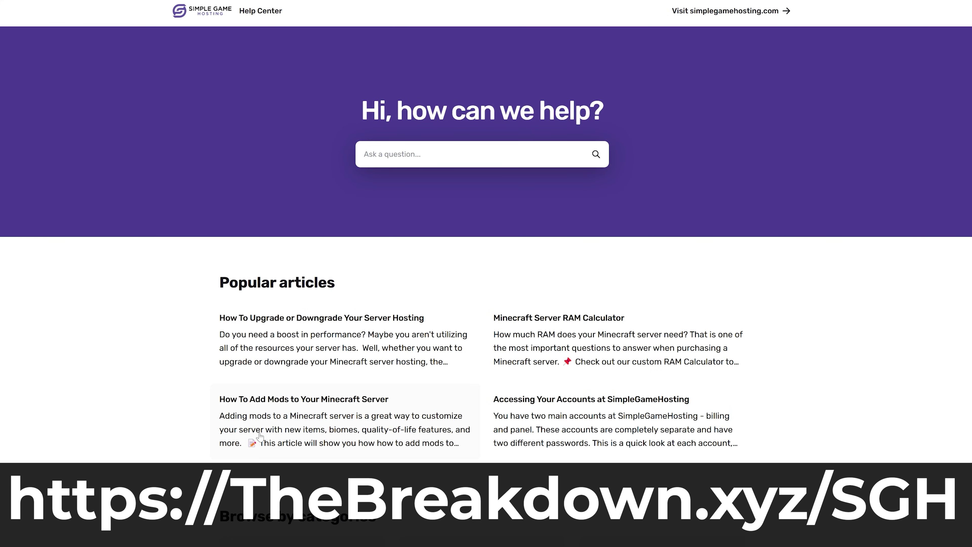
click(312, 415)
scroll(265, 217, down, 20)
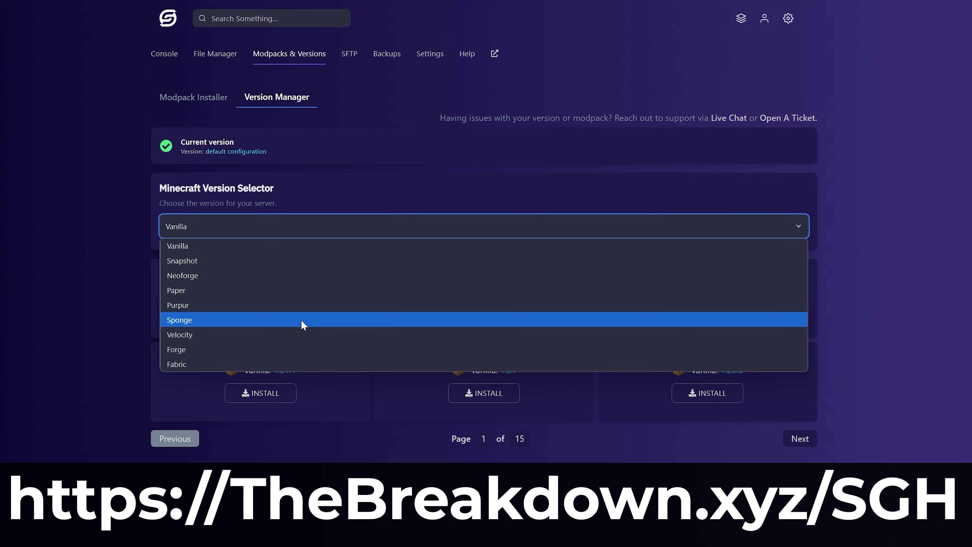
click(302, 306)
Set the server difficulty to Normal and open server.properties in the file editor
drag(718, 102, 261, 123)
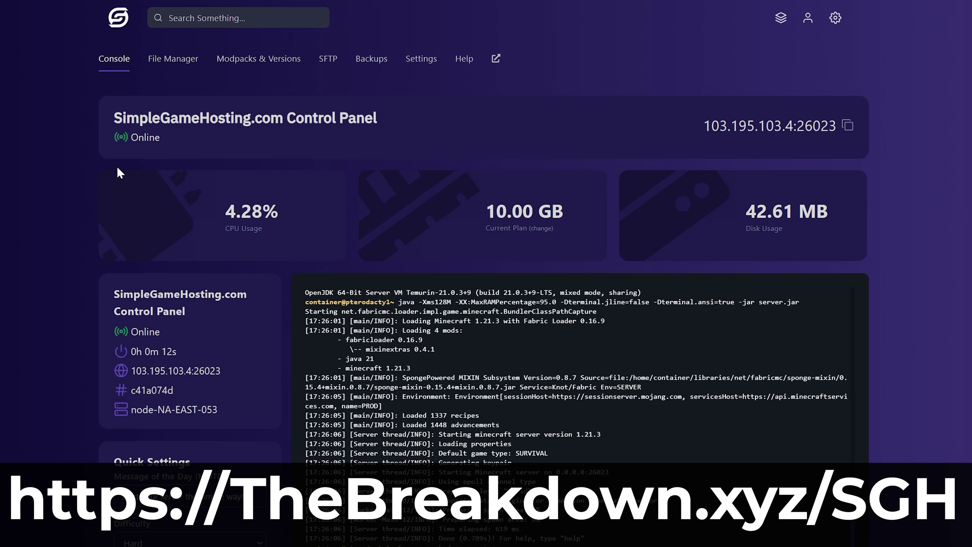
drag(115, 117, 322, 125)
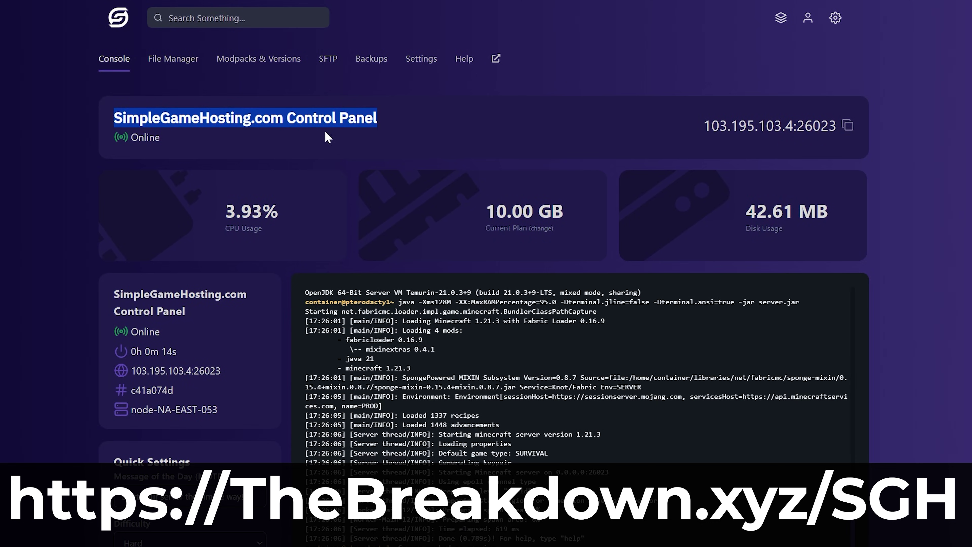
click(239, 178)
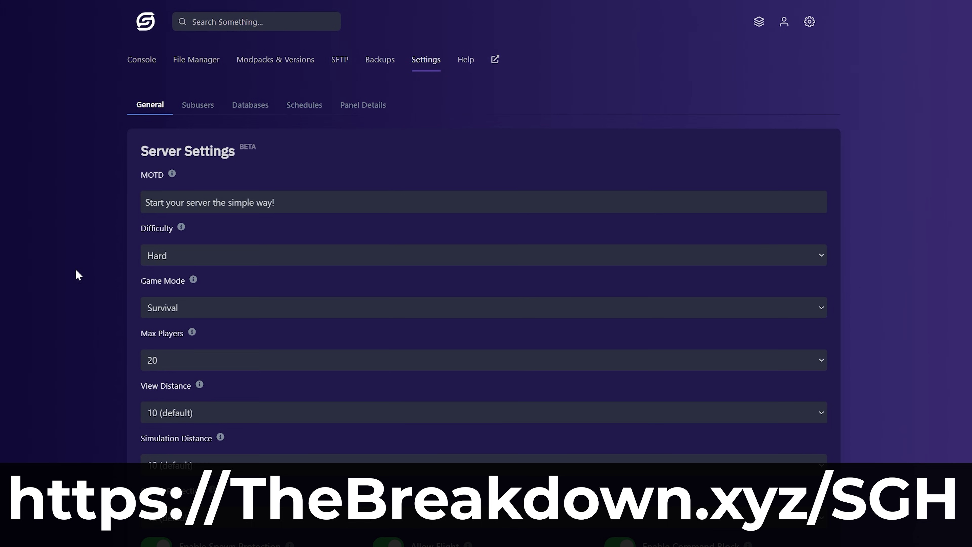
click(184, 254)
click(183, 307)
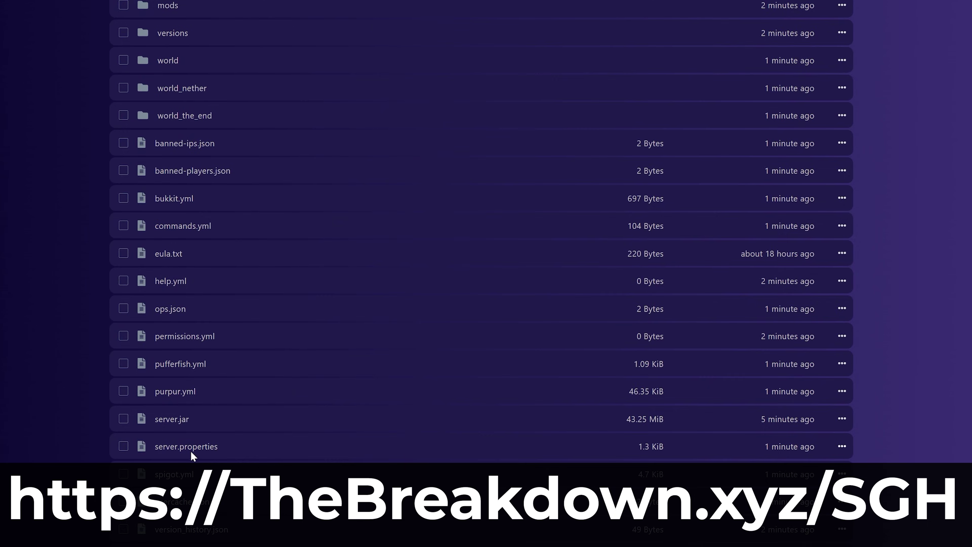
click(190, 451)
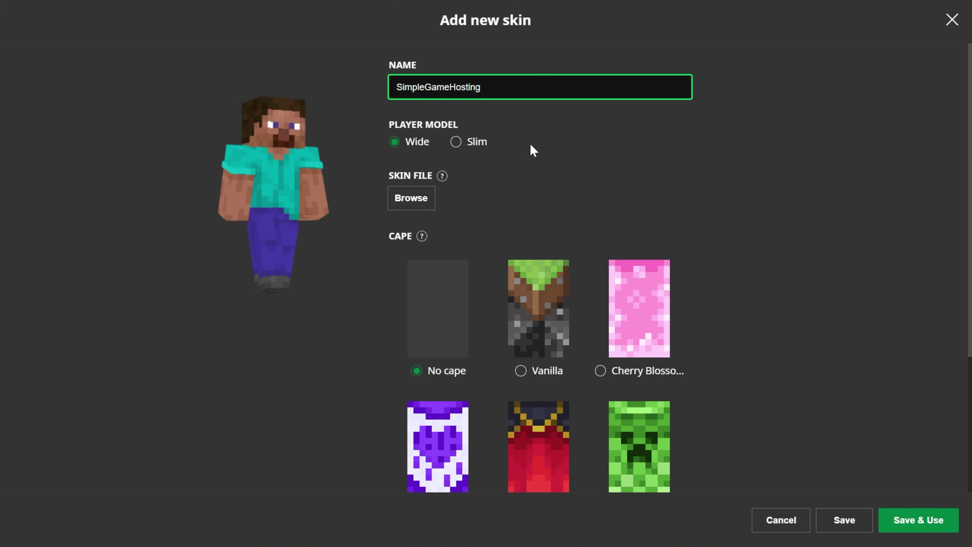
Keep the Wide player model and load the golden-knight PNG from Downloads as the skin image
click(454, 145)
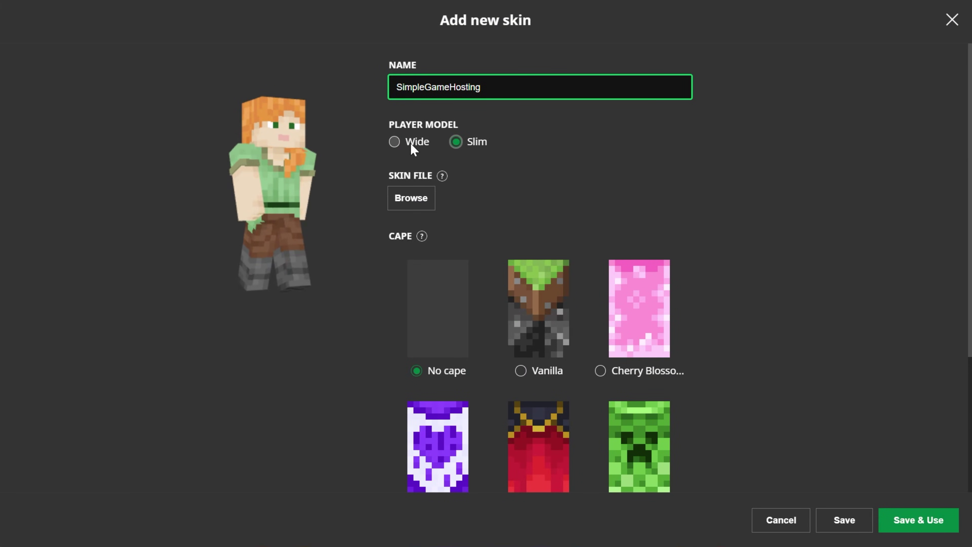
click(411, 144)
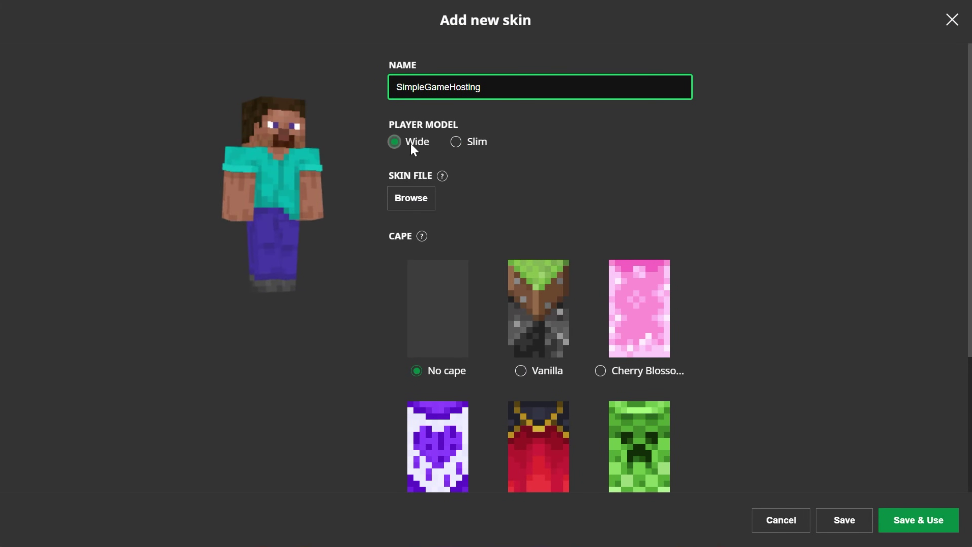
click(423, 196)
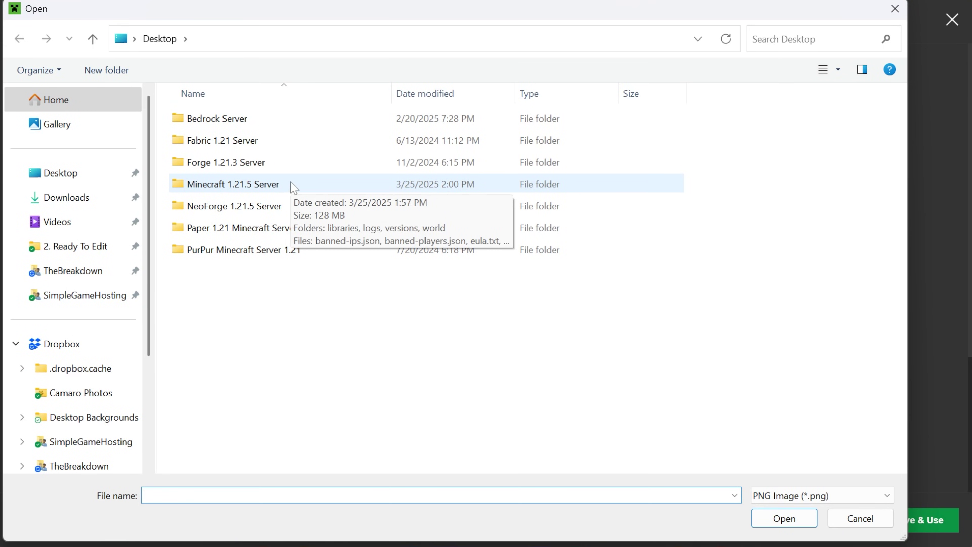
click(115, 204)
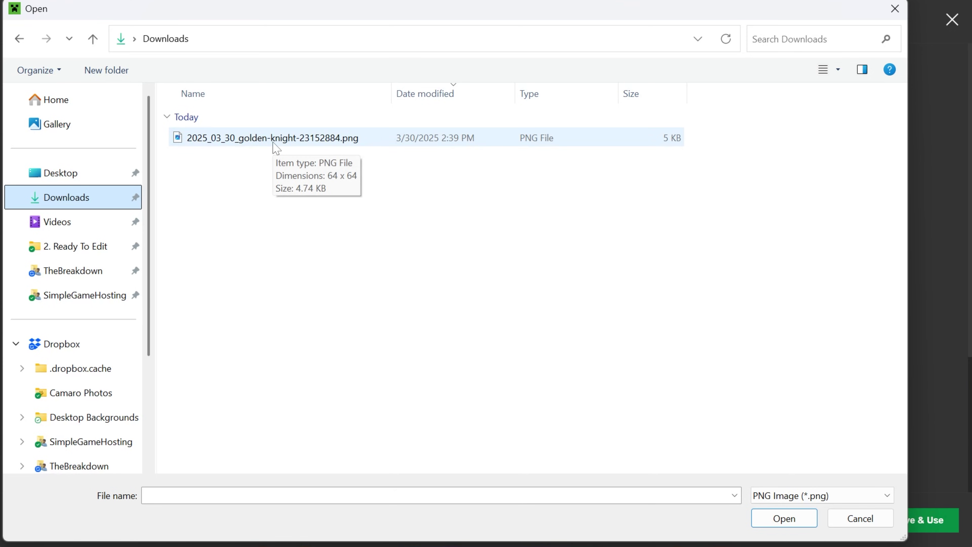
double_click(245, 139)
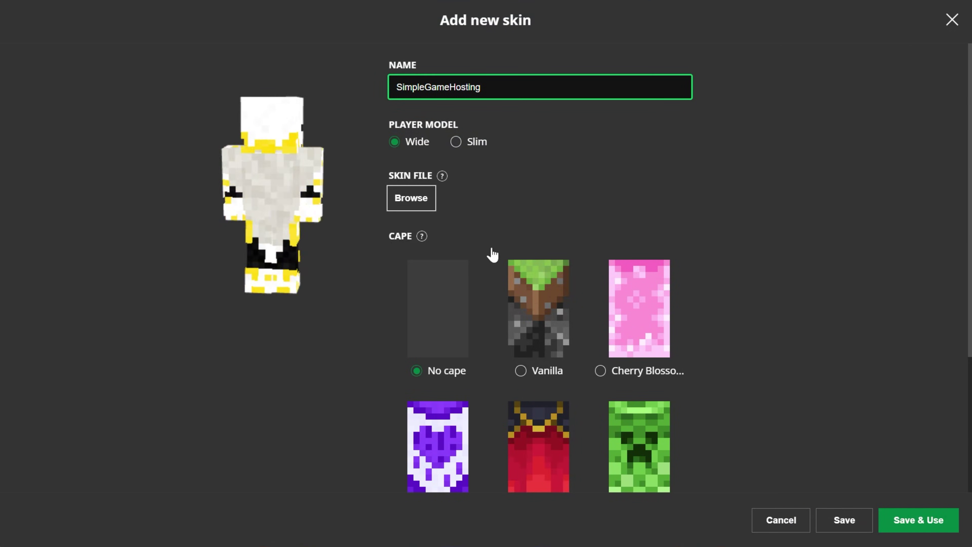
Give the skin the Migrator cape, then save it and make it the current skin
scroll(547, 328, down, 1)
scroll(543, 364, down, 5)
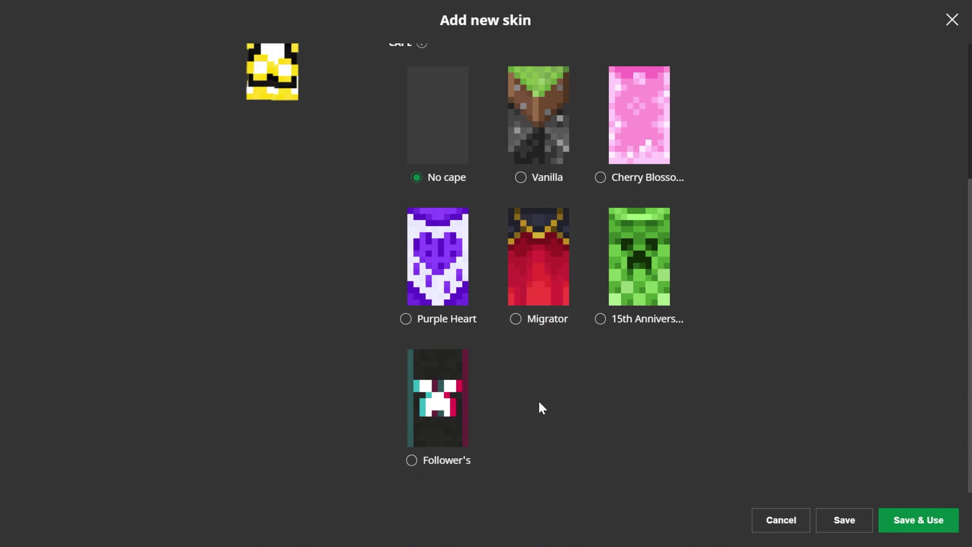
click(582, 315)
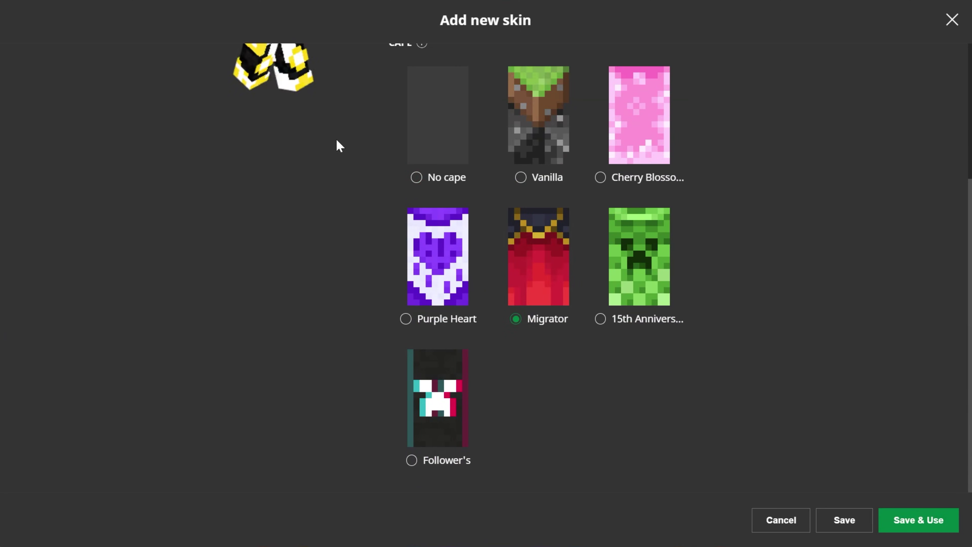
scroll(337, 145, up, 5)
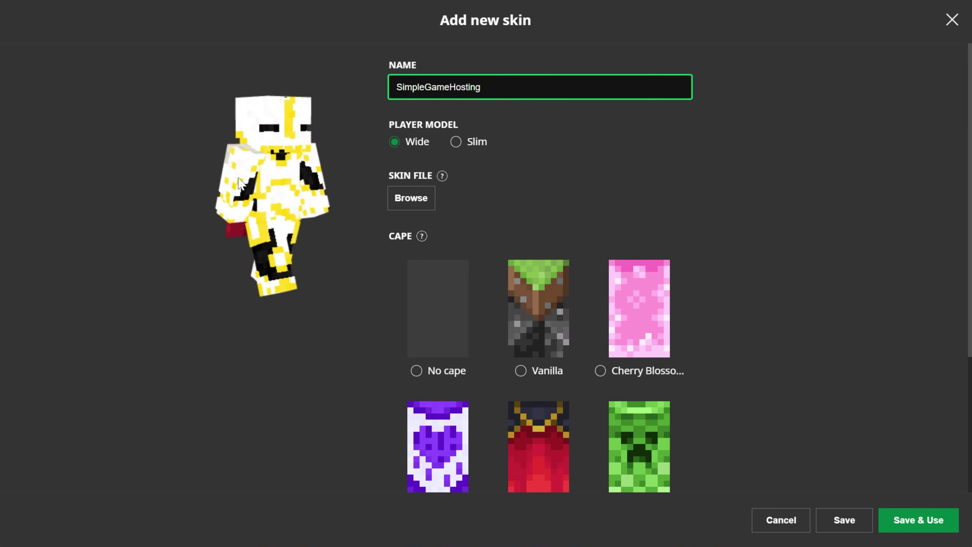
click(947, 518)
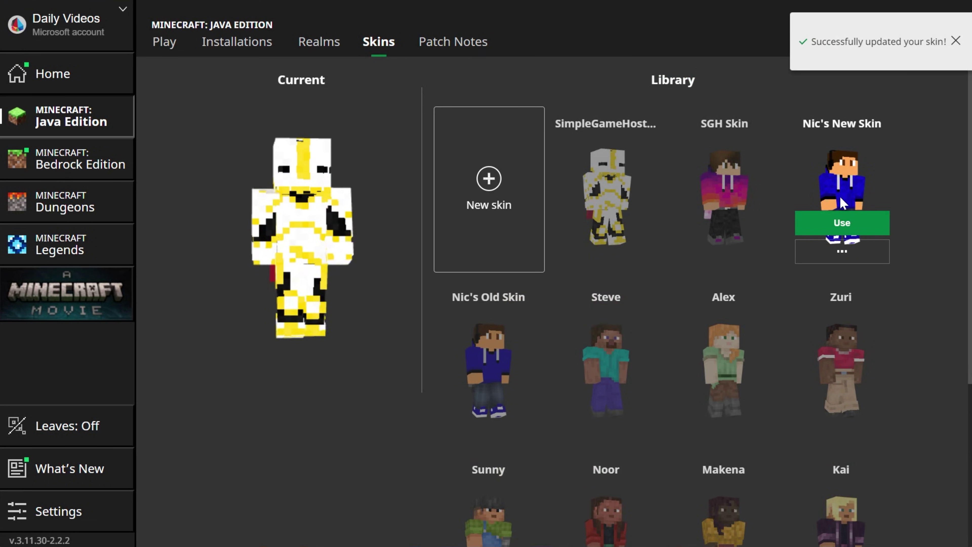
Apply the white-and-gold knight skin from the library and launch Minecraft Java Edition 1.21.5
click(826, 228)
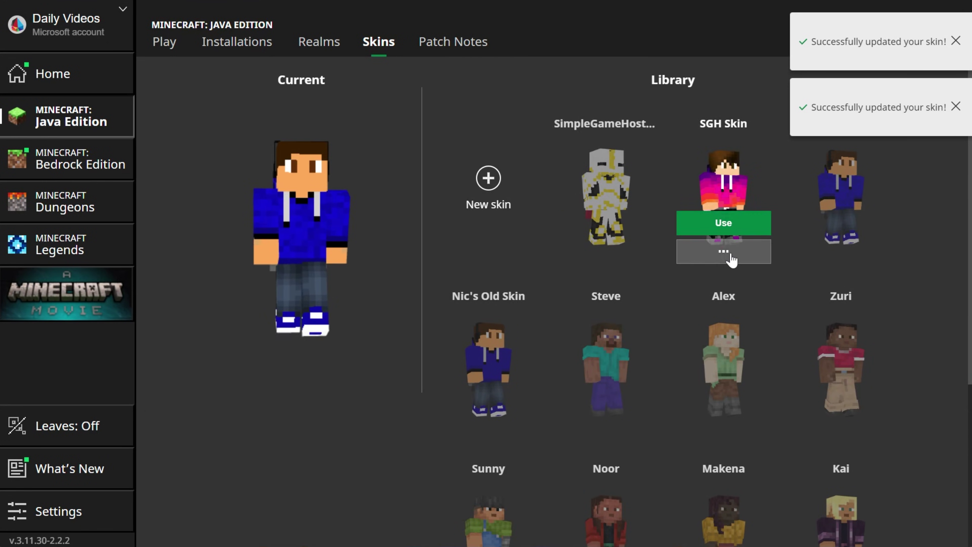
click(600, 229)
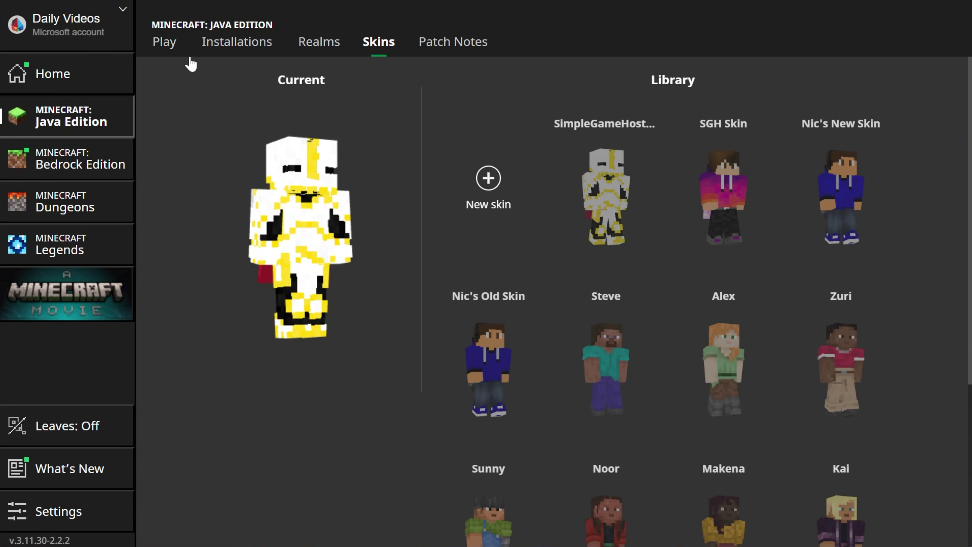
click(173, 47)
click(541, 397)
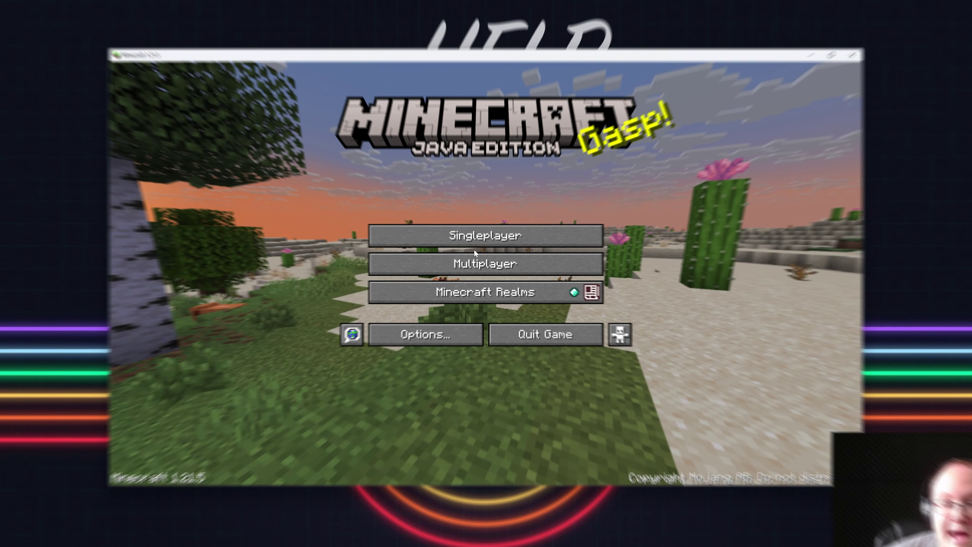
Join the SimpleGameHosting server via Multiplayer to see the knight skin, then pause to exit
click(475, 265)
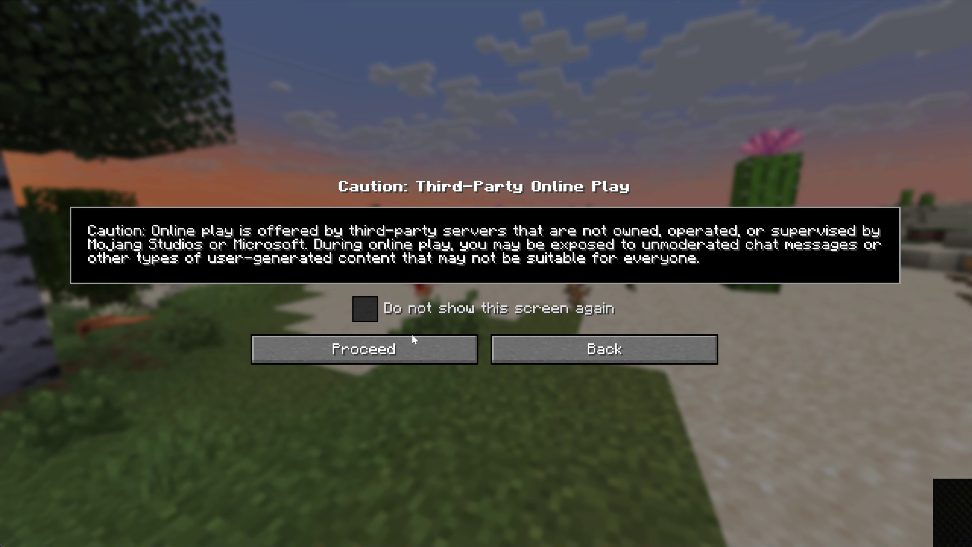
click(436, 322)
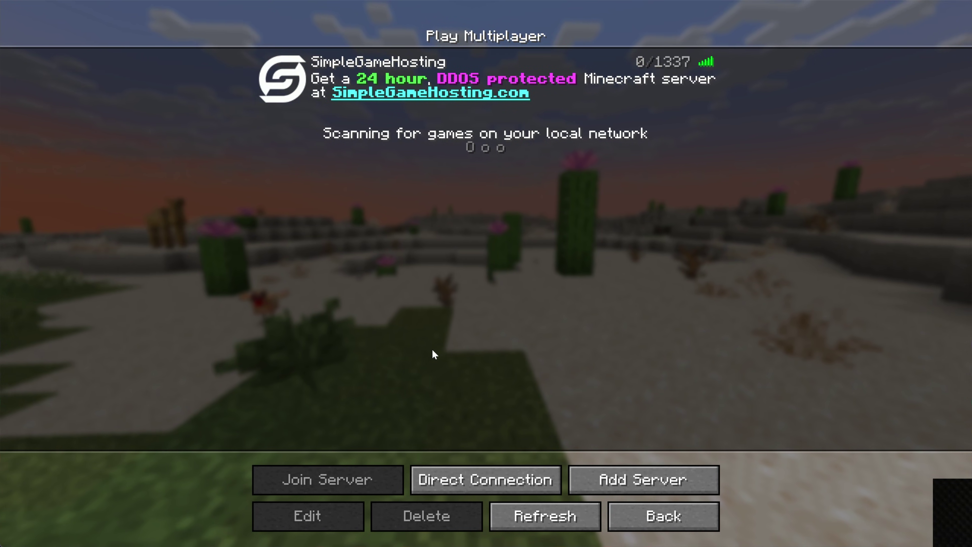
double_click(544, 97)
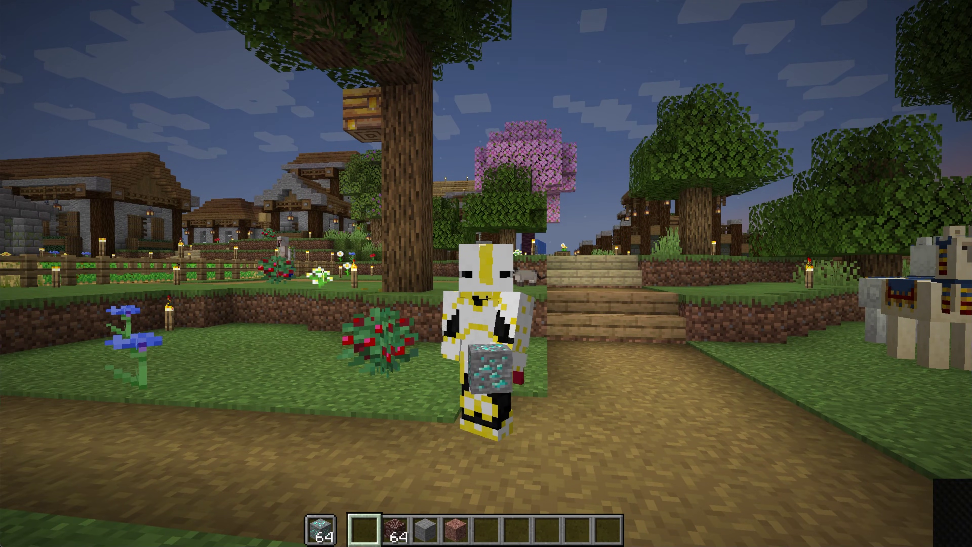
key(Escape)
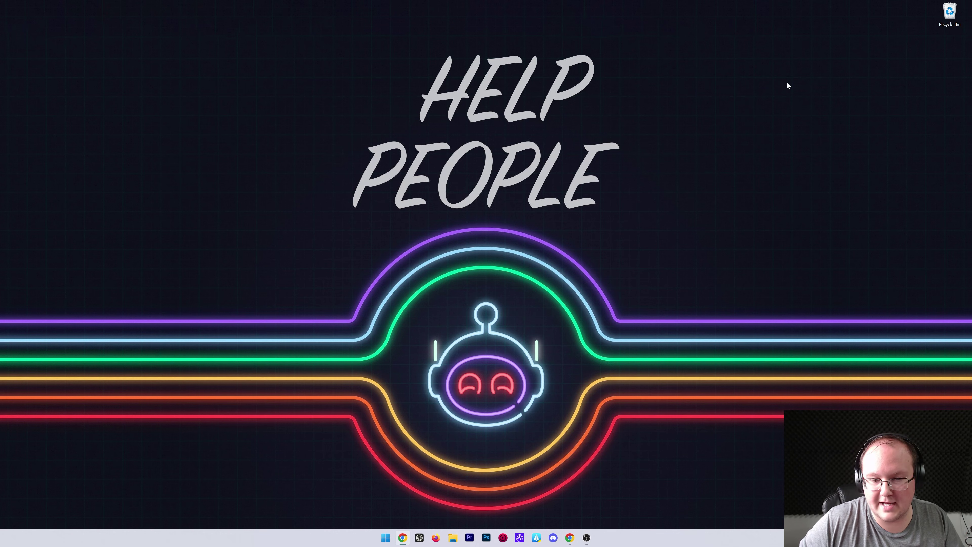
Start Minecraft Launcher and make the blue-hoodie skin the current skin again
click(385, 538)
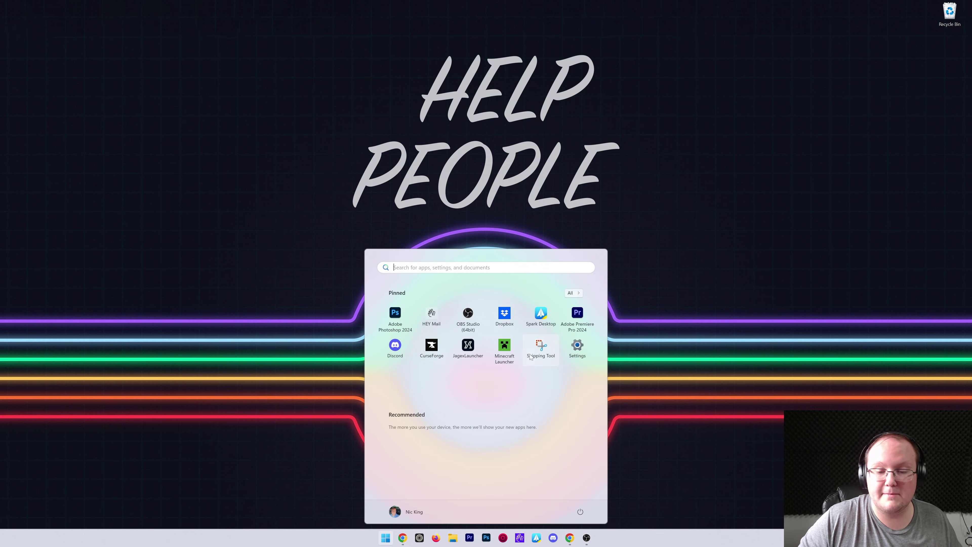
click(511, 344)
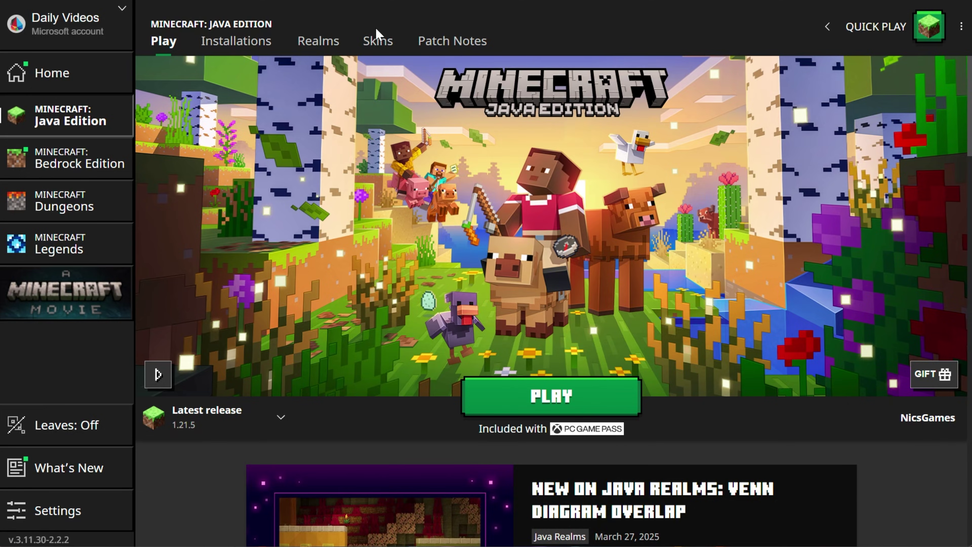
click(379, 39)
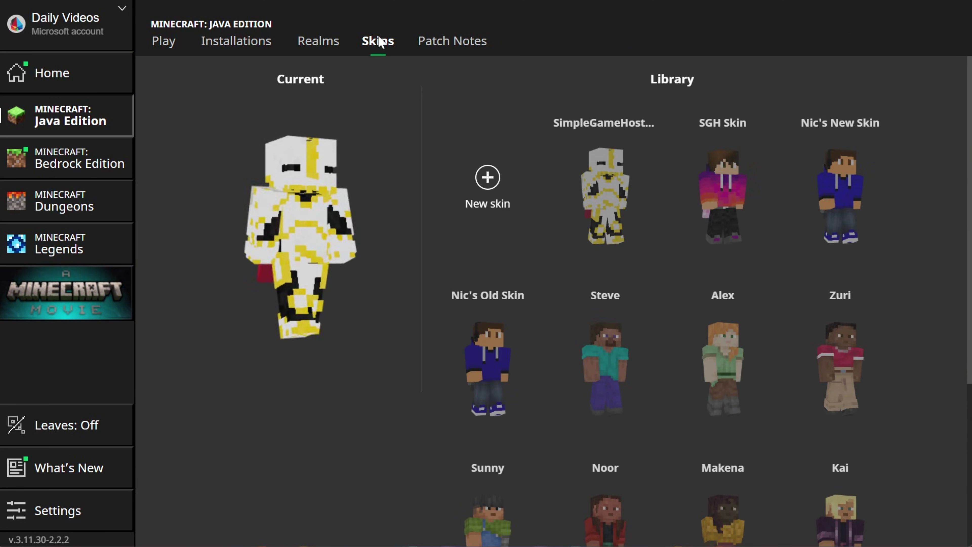
click(873, 222)
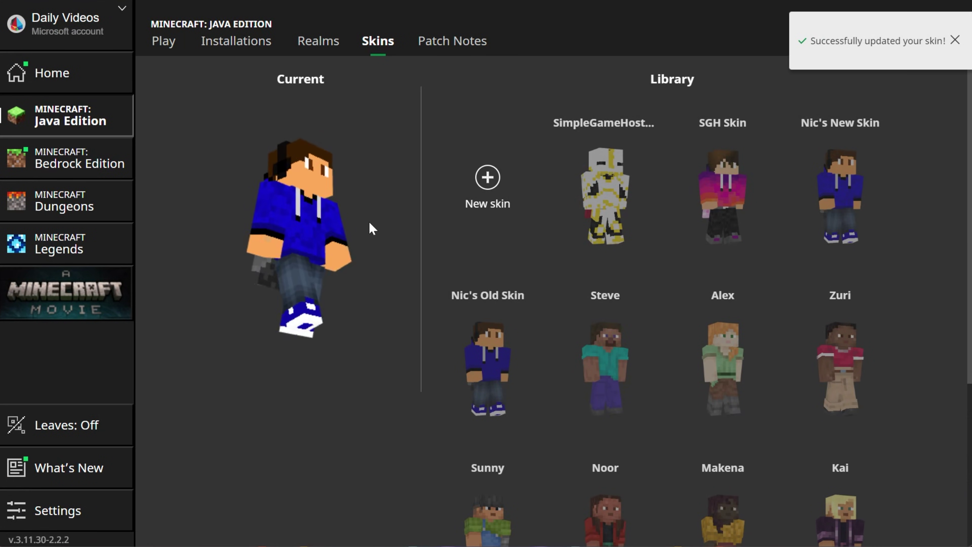
click(742, 226)
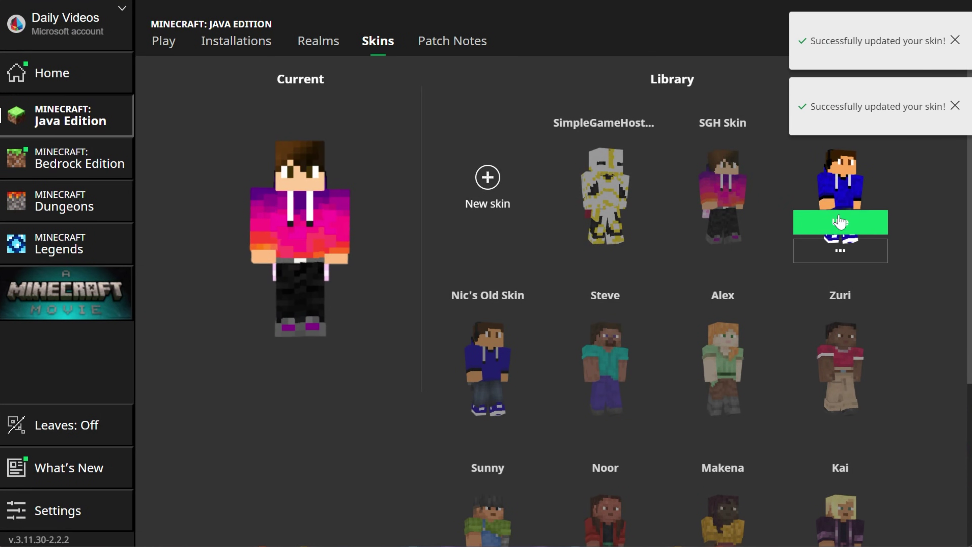
click(827, 224)
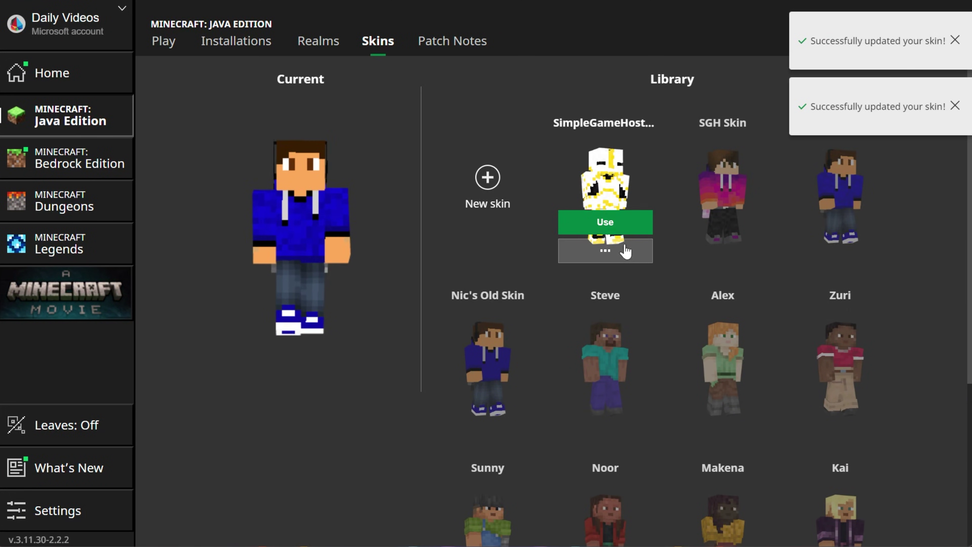
Delete the white-and-gold SimpleGameHosting knight skin from the library and return to Java Edition Play
click(627, 248)
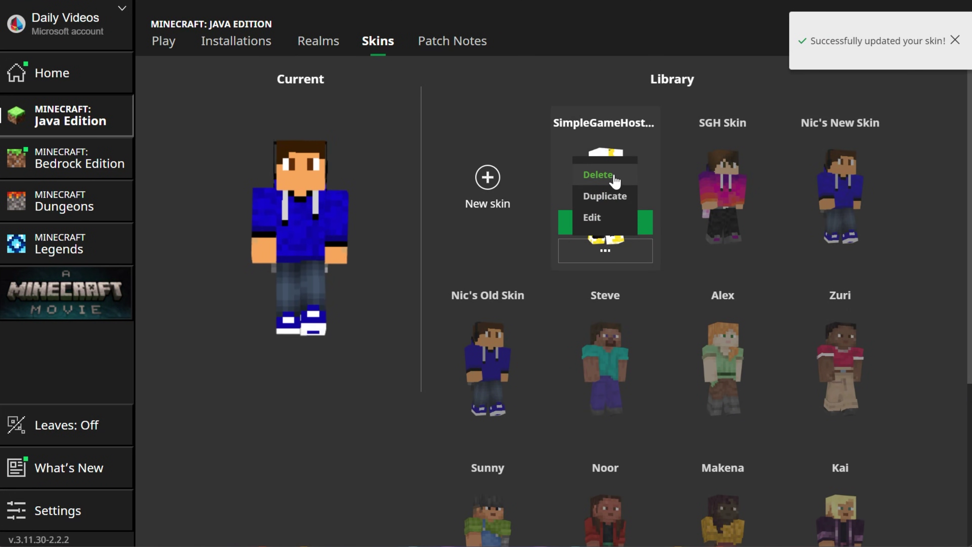
click(598, 174)
click(519, 311)
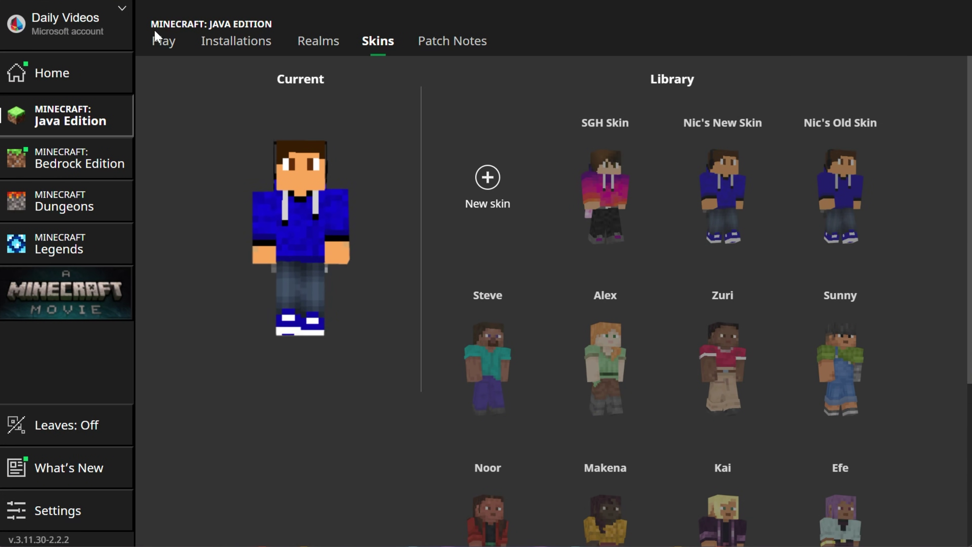
click(157, 39)
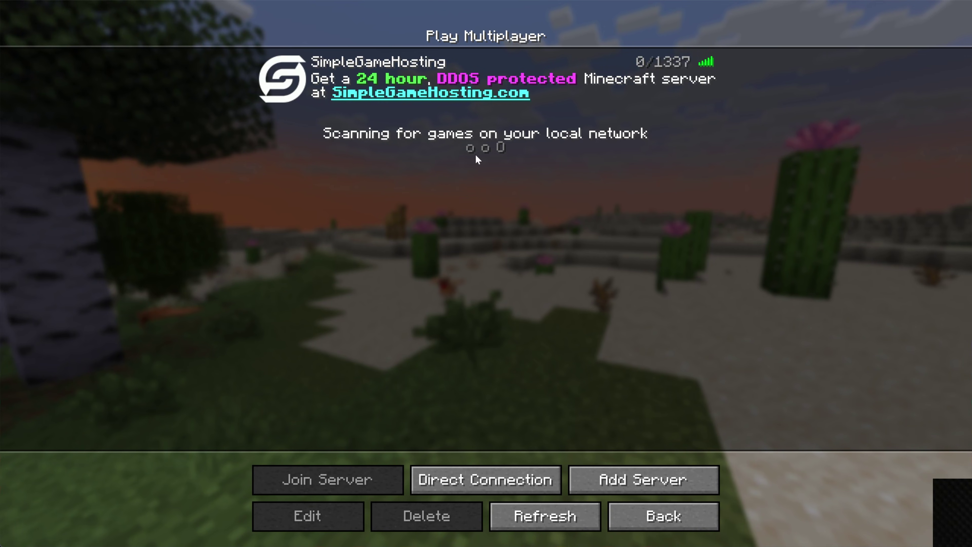
Rejoin the multiplayer server and switch to the front-facing camera view
double_click(455, 100)
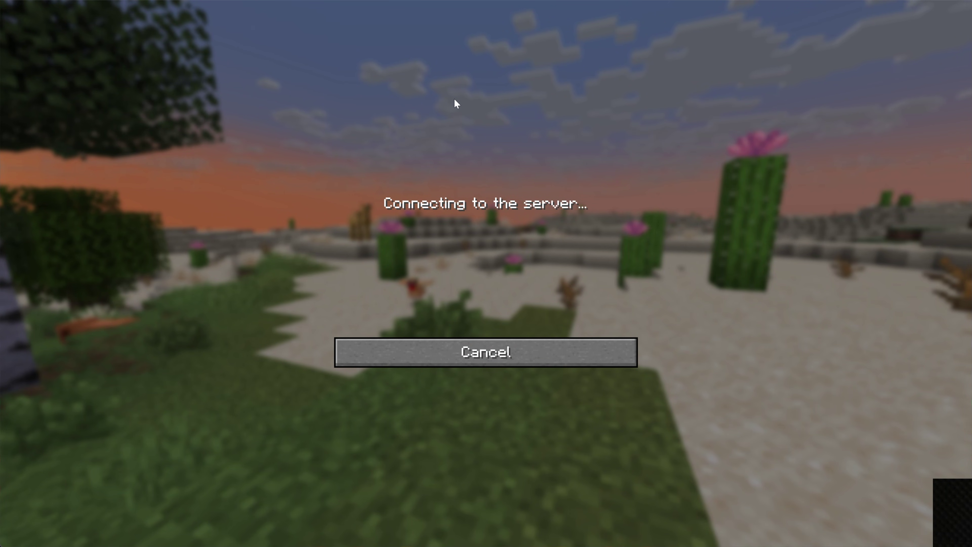
key(F5)
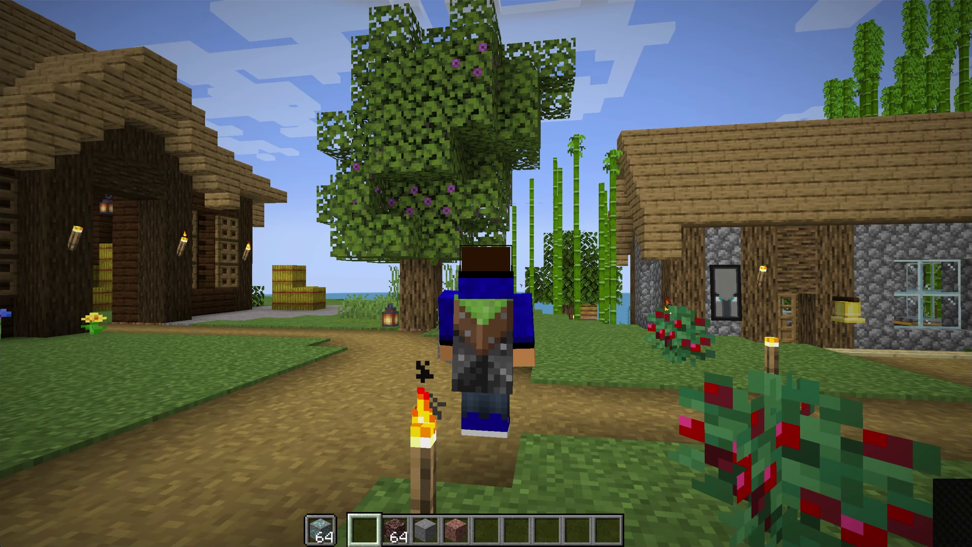
key(F5)
Walk the player past the farm fence and around the village in the blue hoodie
key(w)
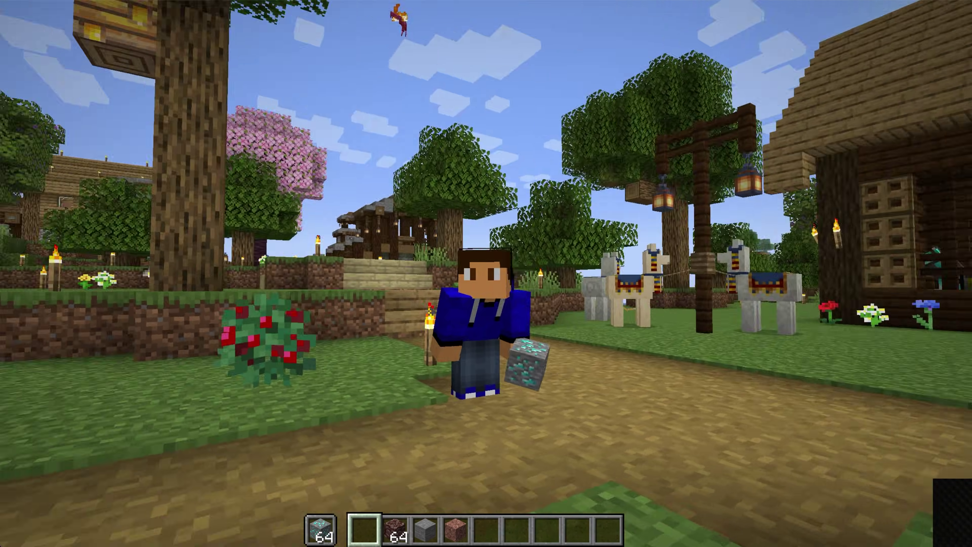
key(w)
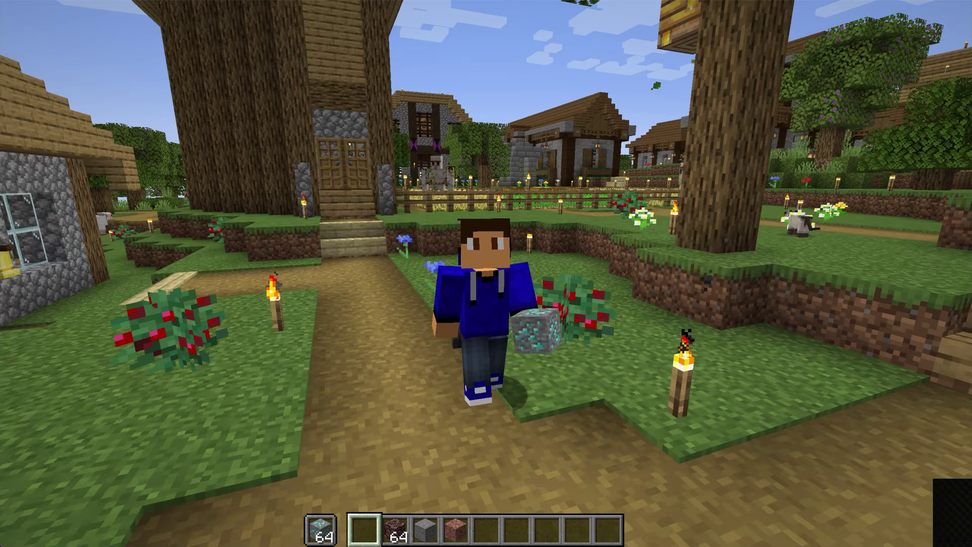
key(w)
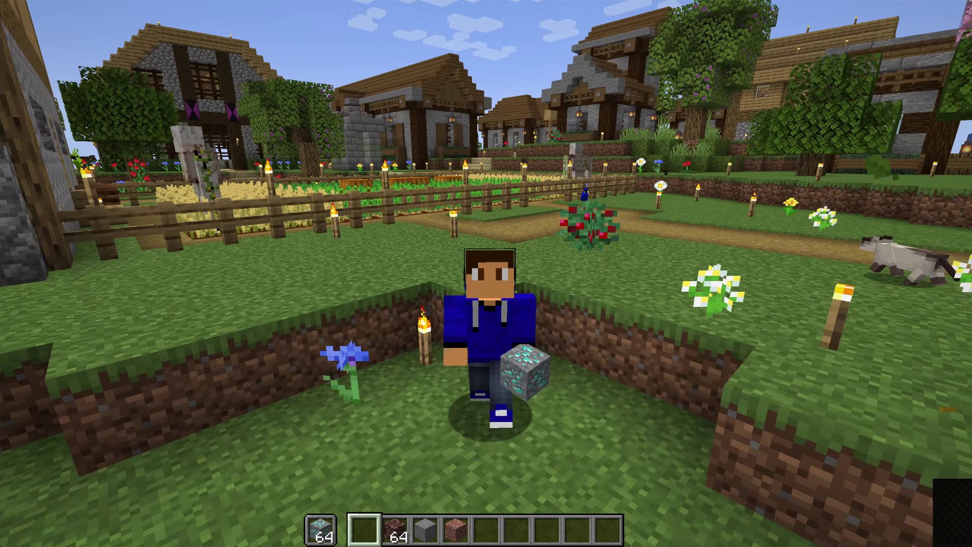
key(w)
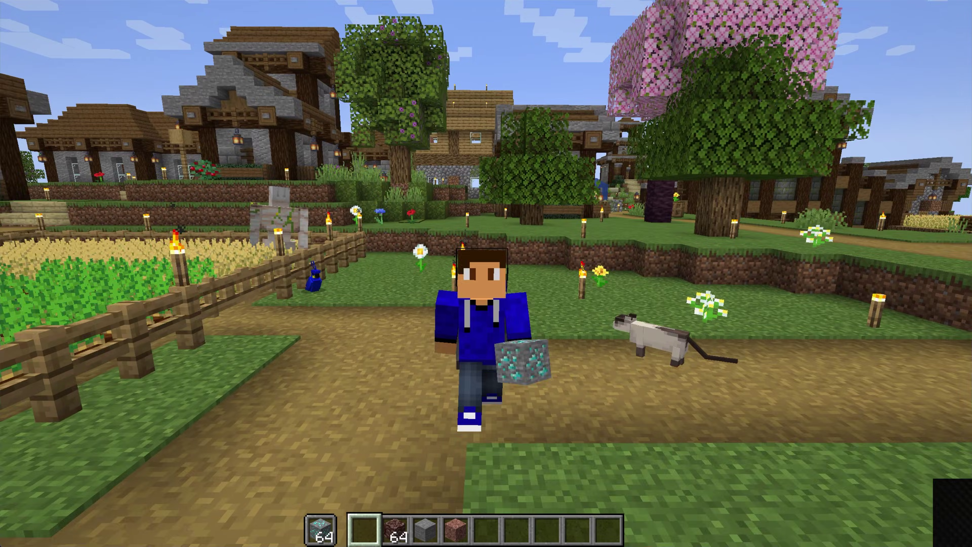
key(w)
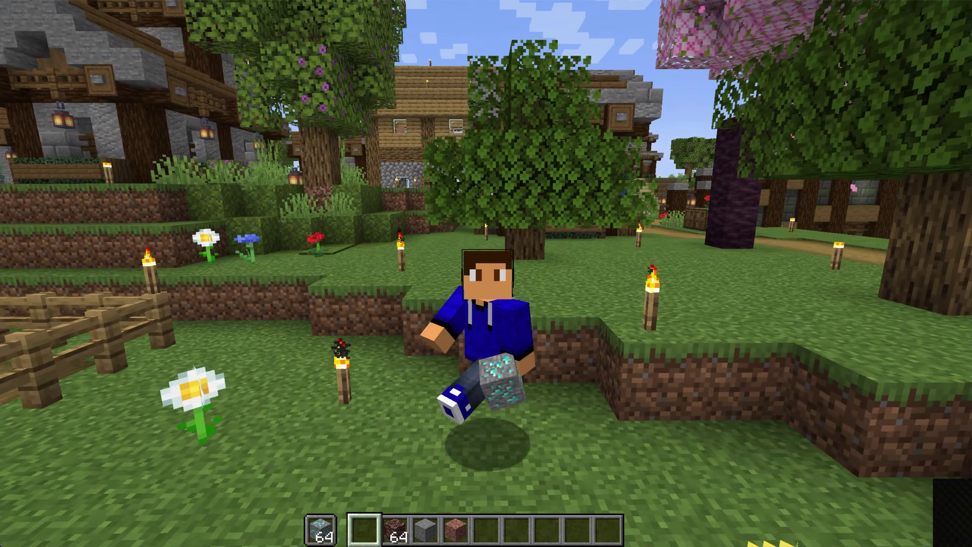
key(w)
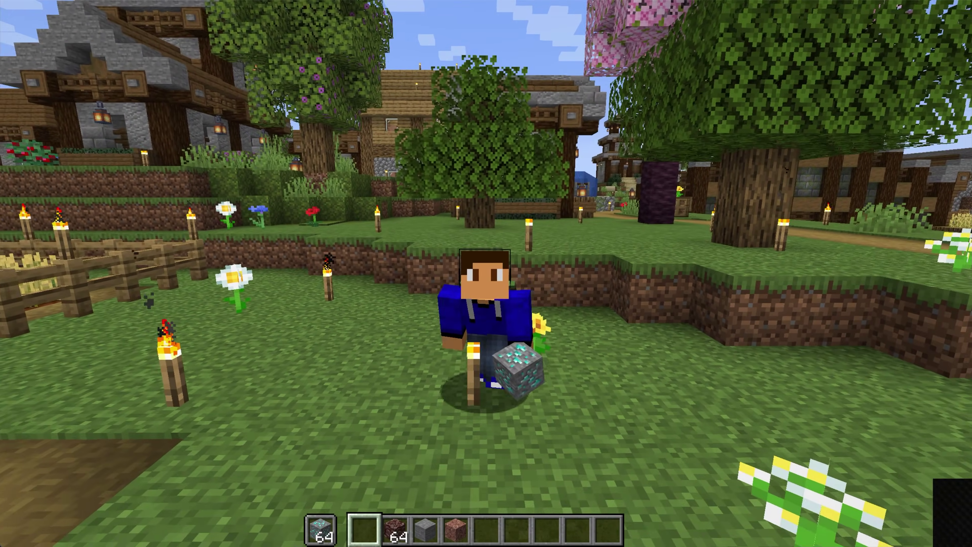